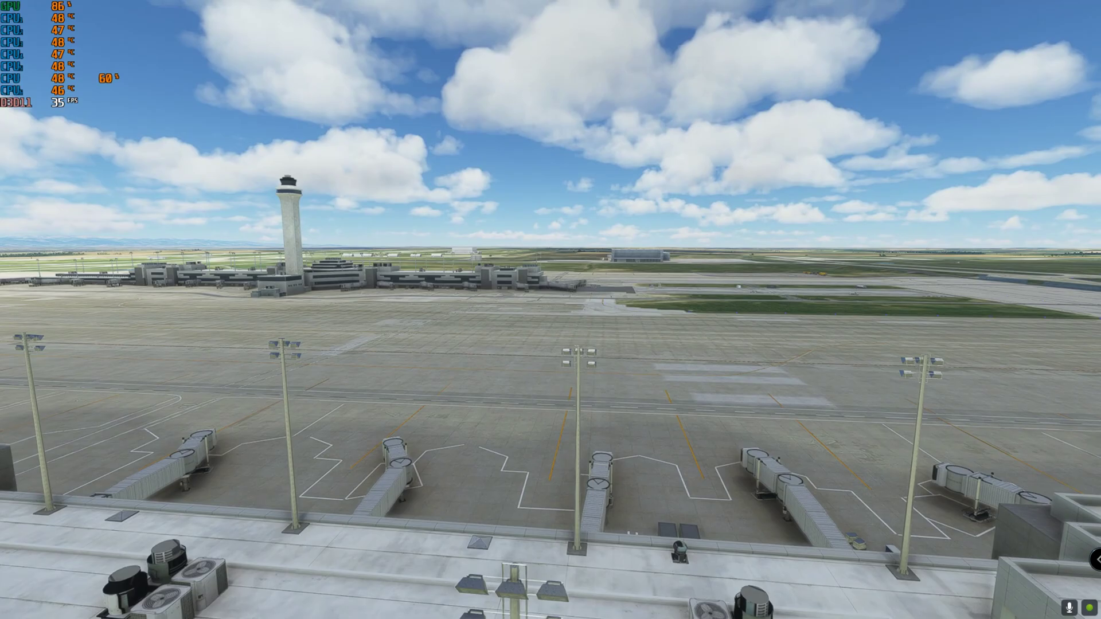
Switch from the external camera to the cockpit, look around the flight deck and reset the view to the pilot's seat.
key("Insert")
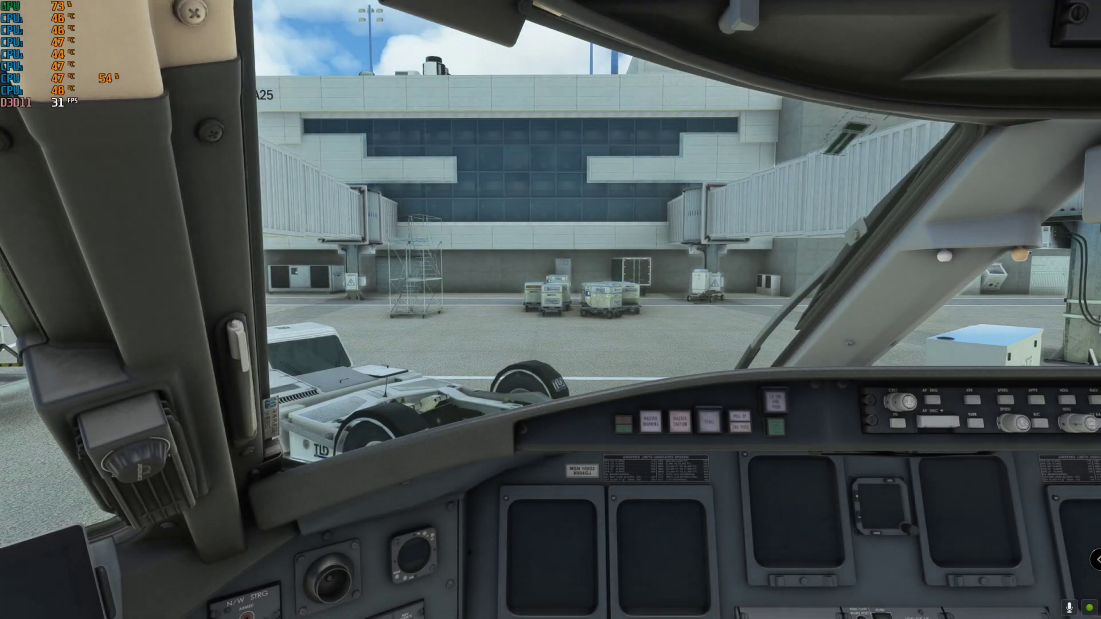
key("shift+Left")
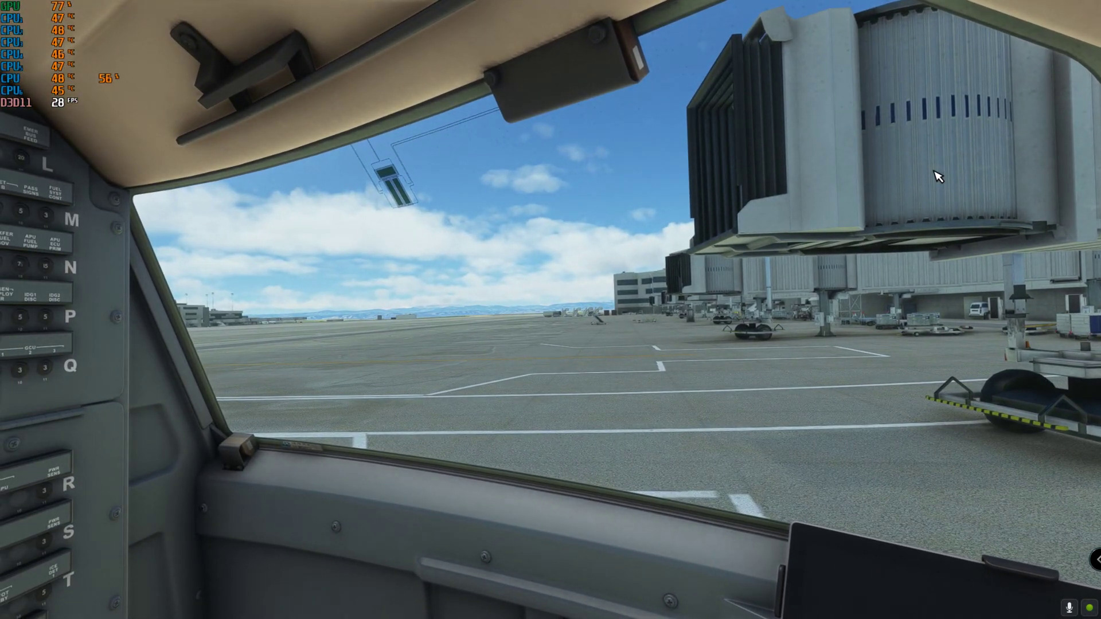
key("shift+Right")
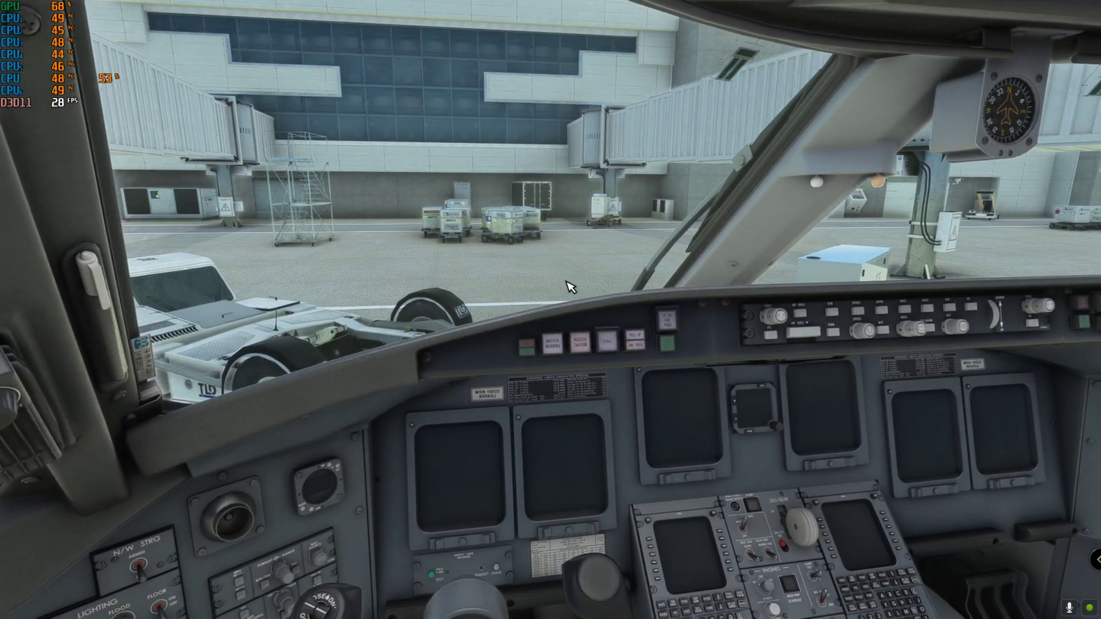
key("shift+Right")
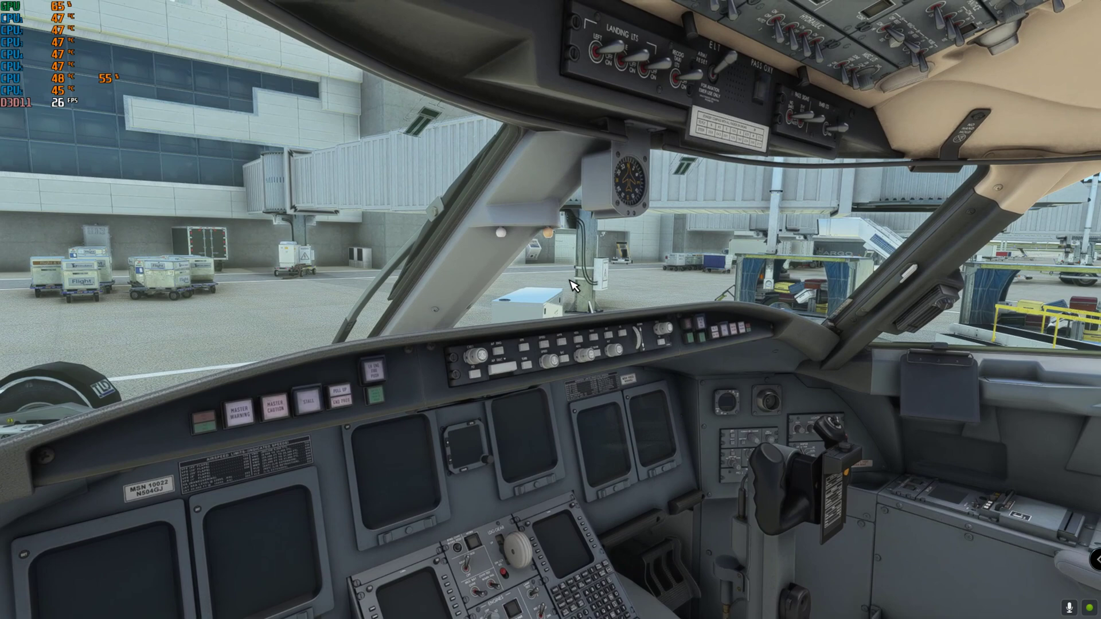
key("ctrl+space")
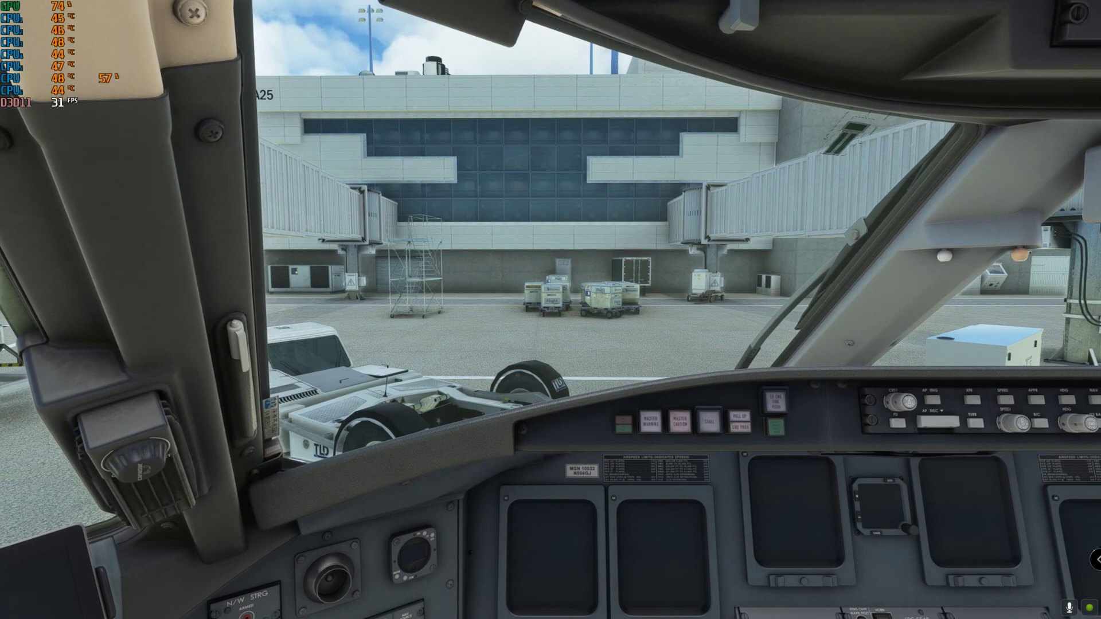
Open the general options and examine the graphics settings, from render scaling and terrain detail down to the glass cockpit refresh rate.
key("Escape")
left_click(196, 339)
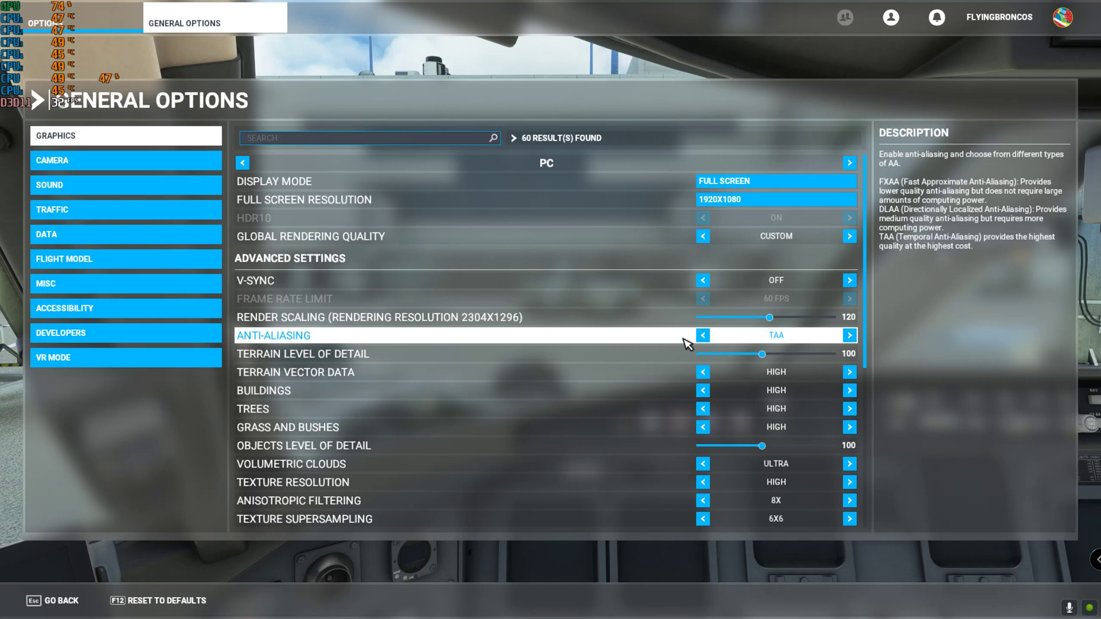
scroll(688, 344, "down", 2)
scroll(442, 459, "down", 2)
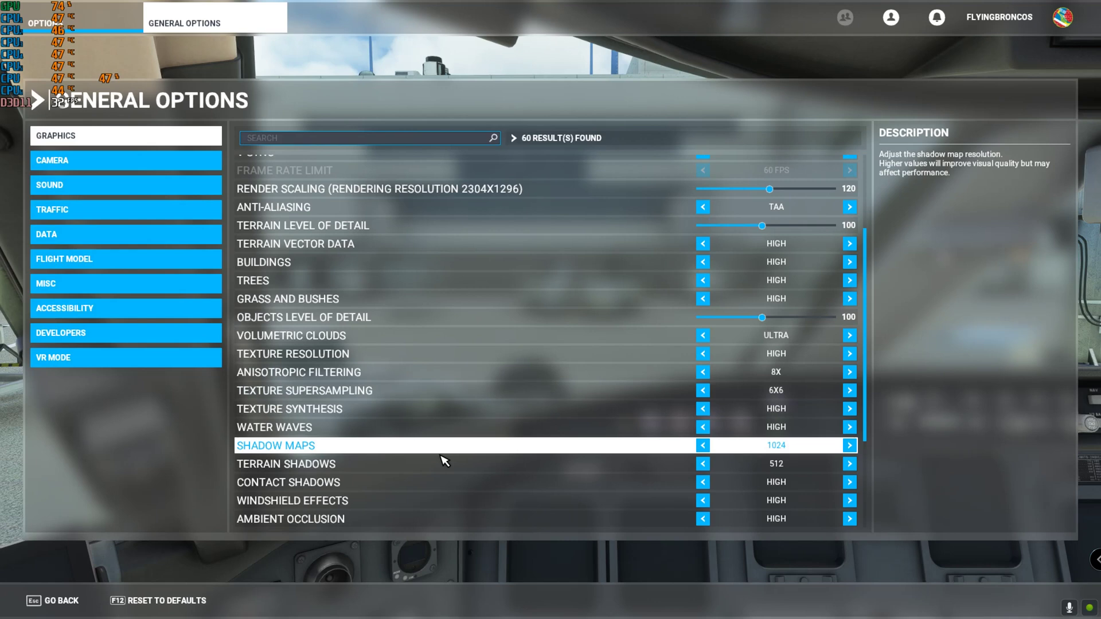
scroll(401, 371, "up", 4)
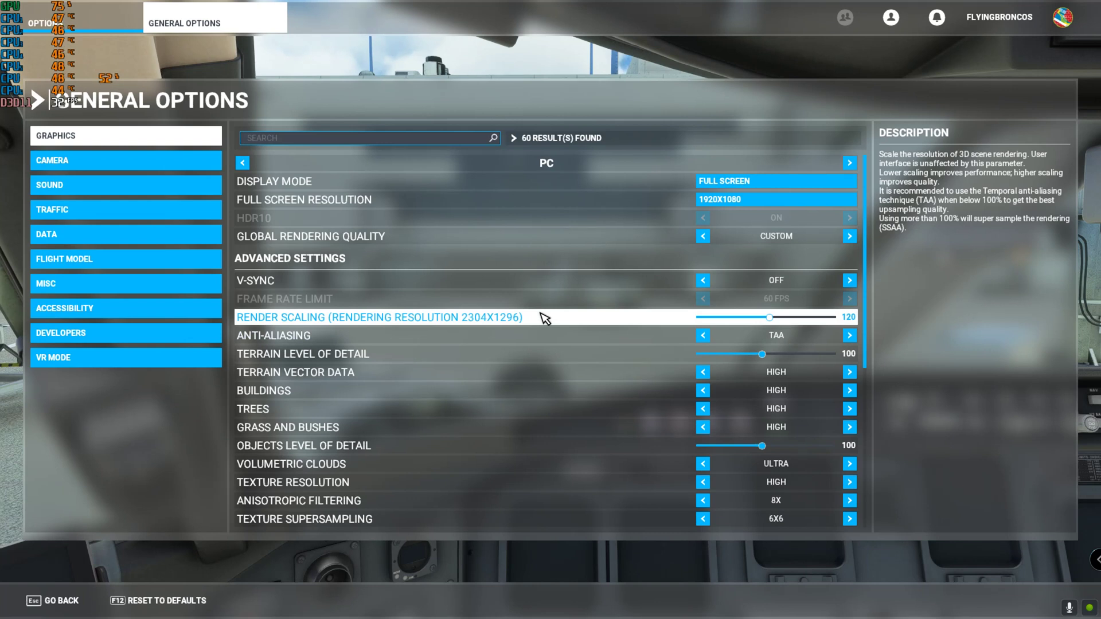
scroll(544, 319, "down", 2)
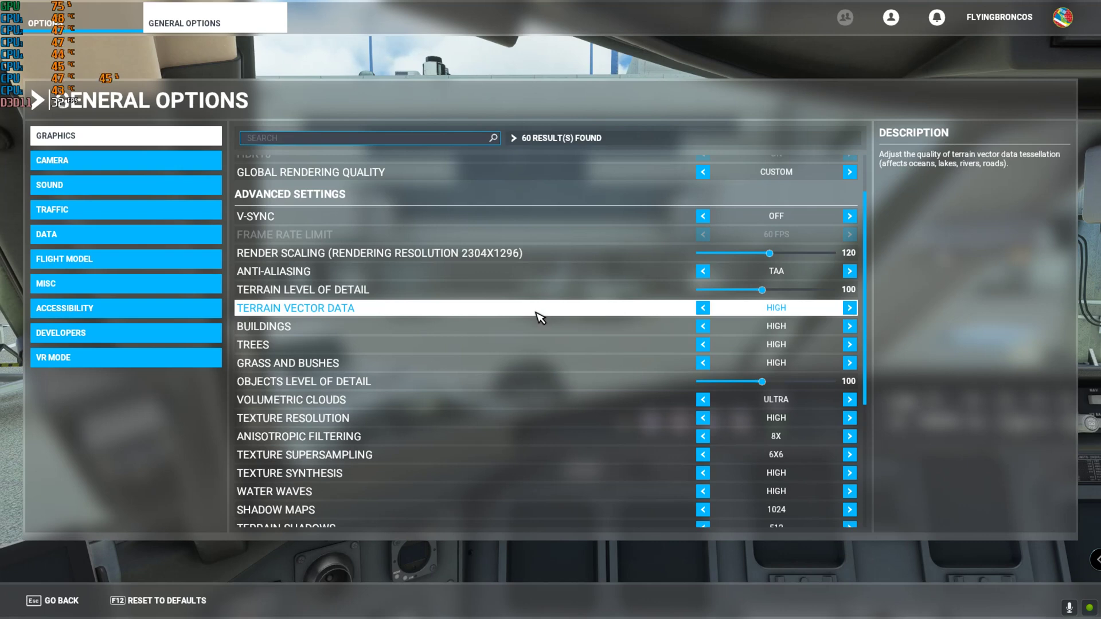
scroll(534, 394, "down", 6)
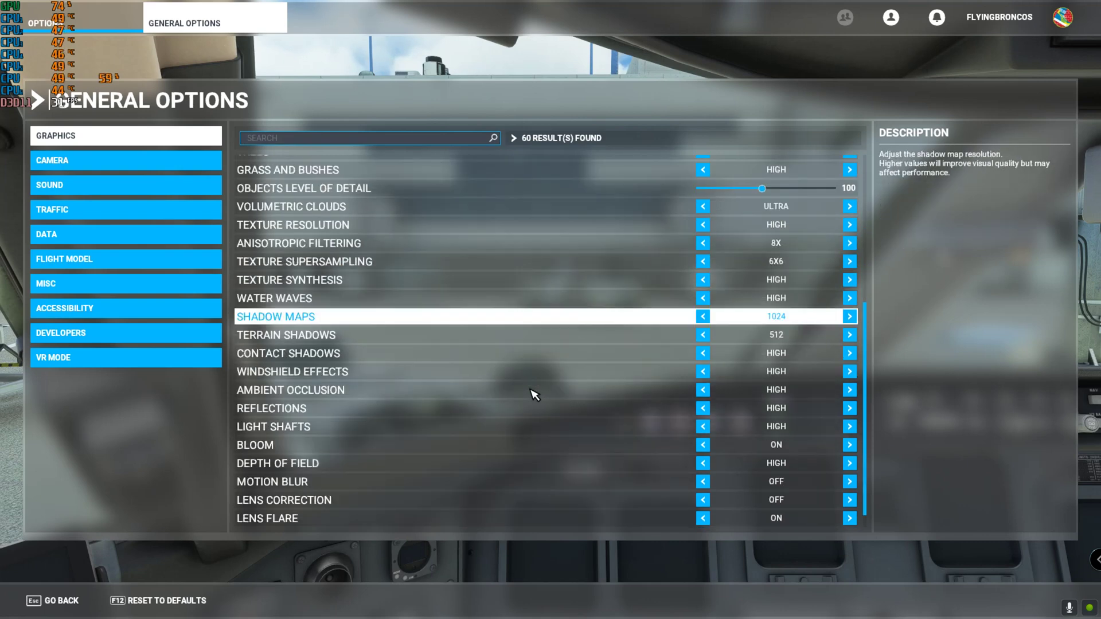
scroll(534, 394, "down", 1)
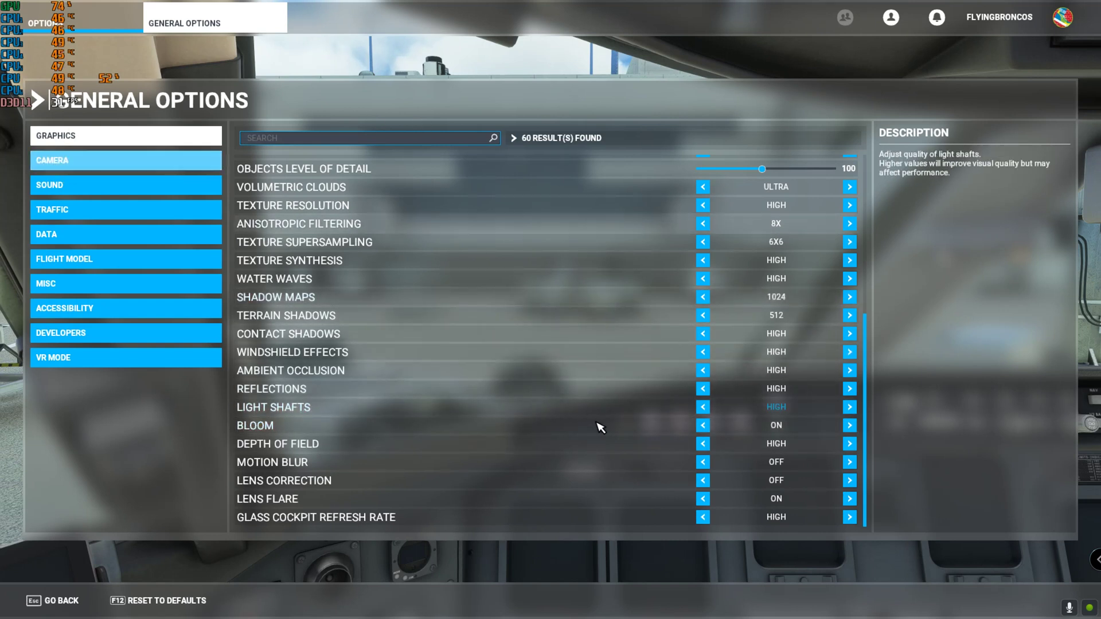
scroll(599, 428, "up", 2)
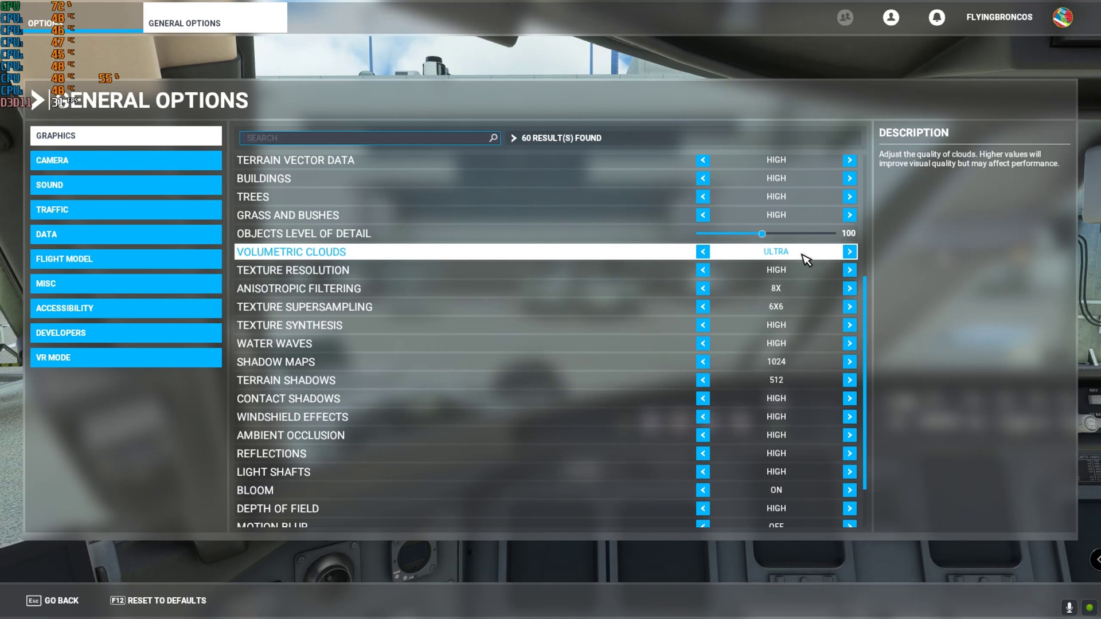
Examine the traffic options and the data options down to the rolling cache settings, and resume the flight.
left_click(98, 218)
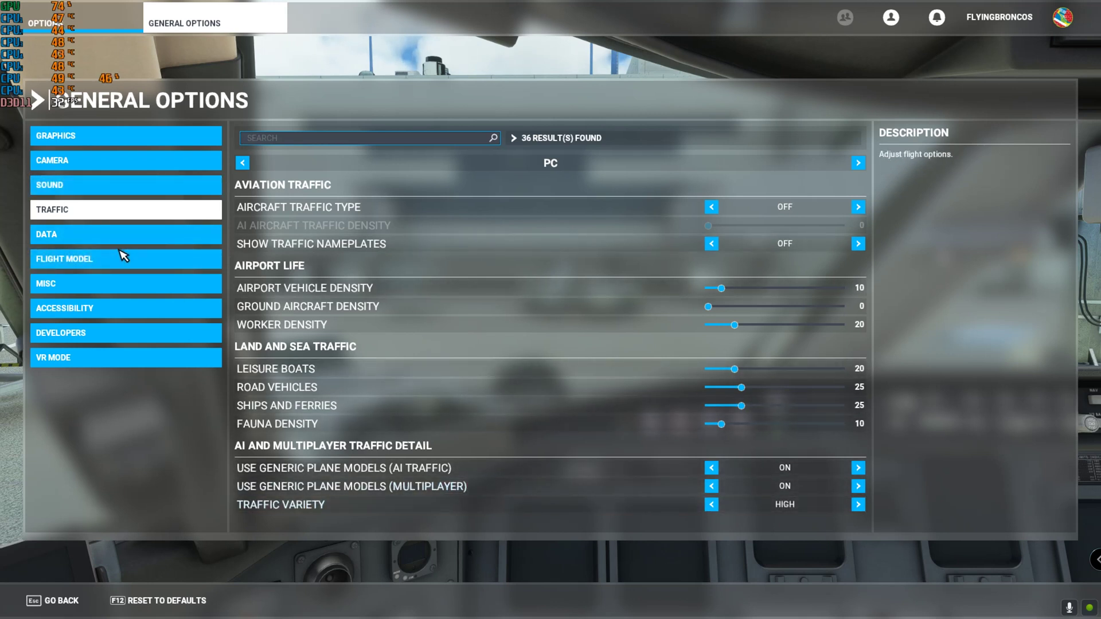
left_click(142, 241)
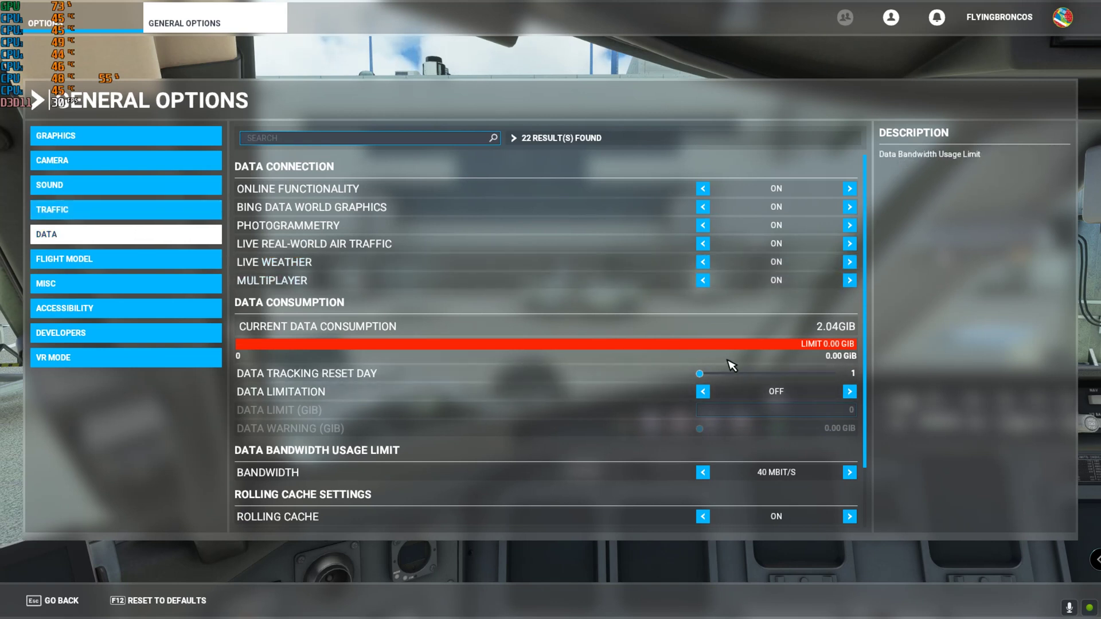
scroll(577, 442, "down", 3)
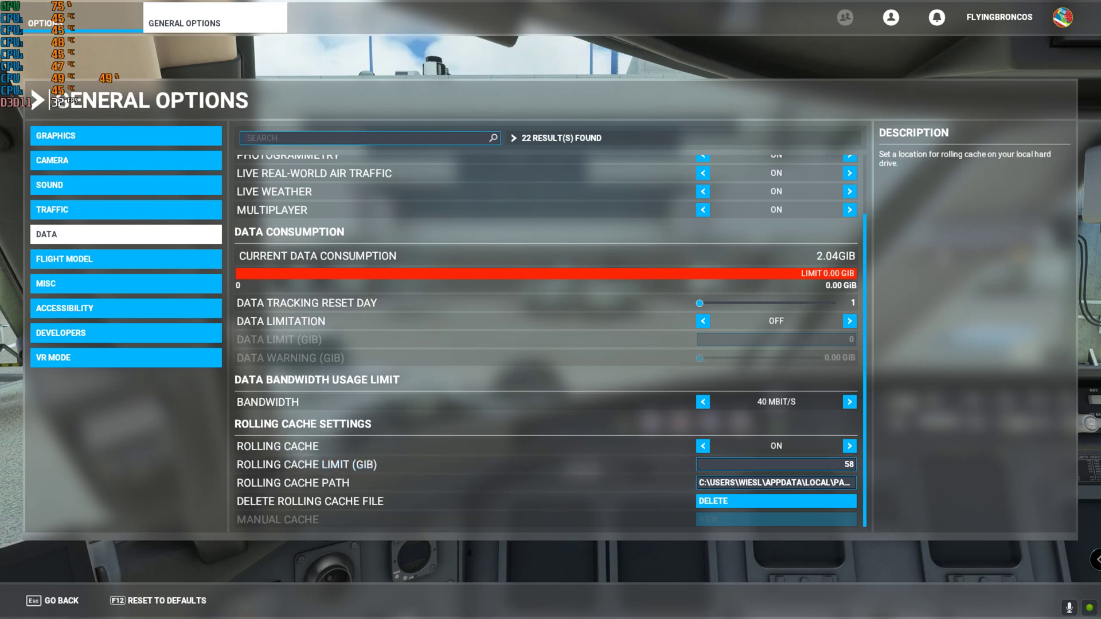
left_click(50, 606)
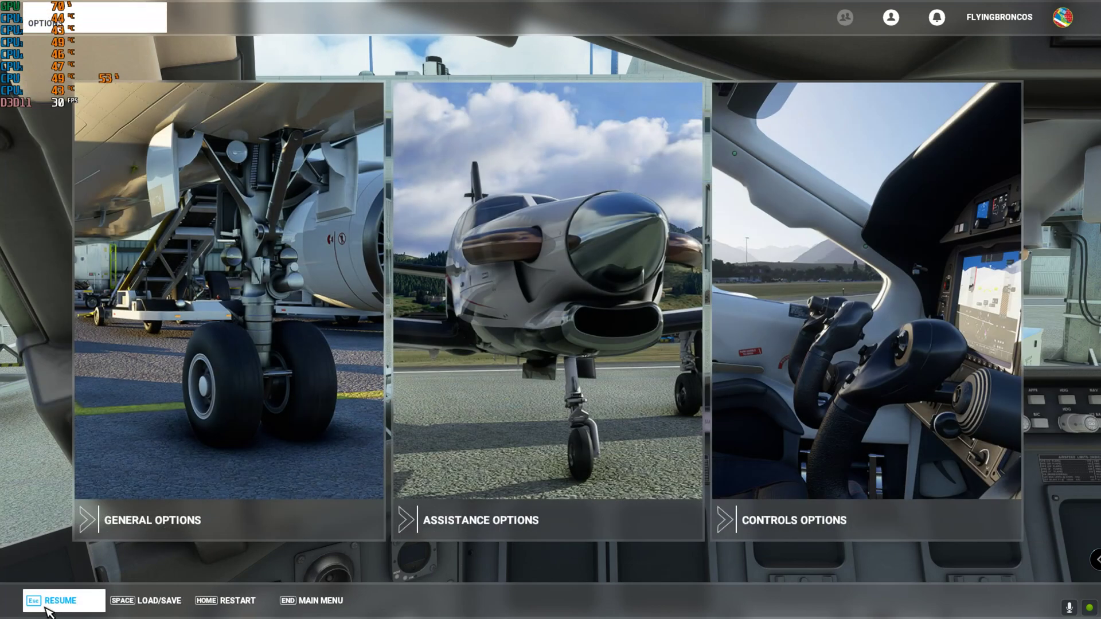
left_click(48, 602)
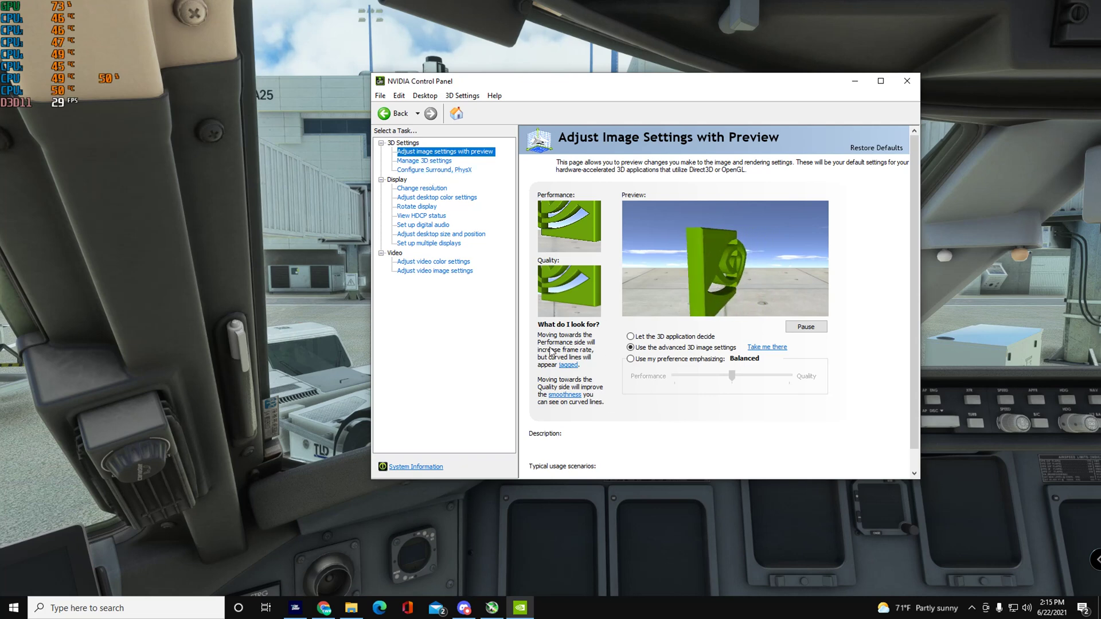
Switch to the NVIDIA Control Panel and examine the Adjust Image Settings with Preview options, including the advanced 3D image settings choice.
left_click(438, 160)
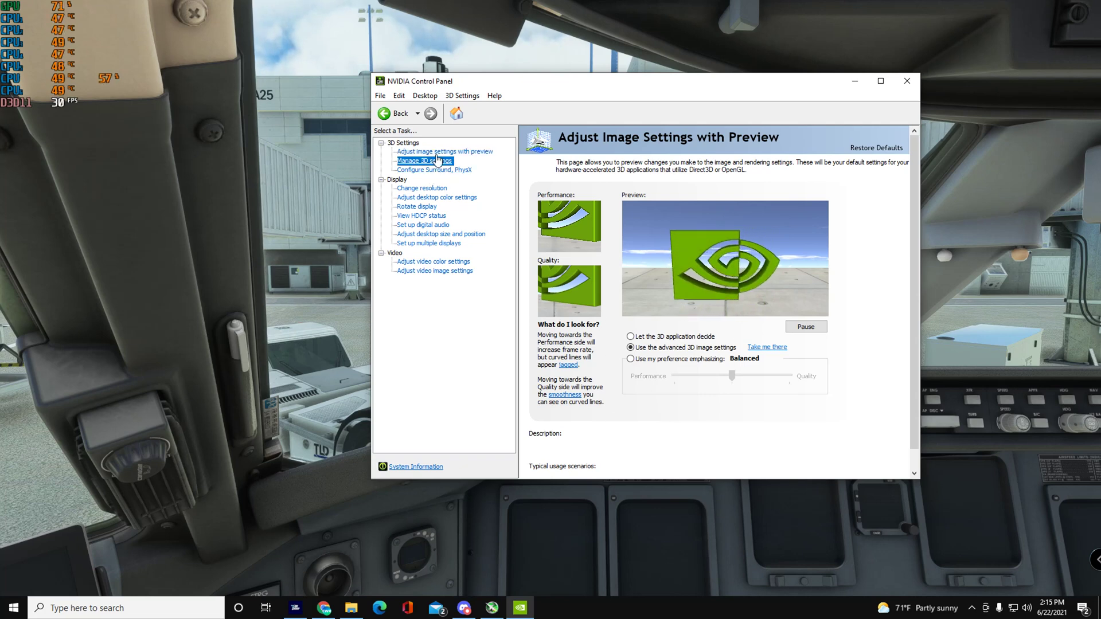
left_click(437, 152)
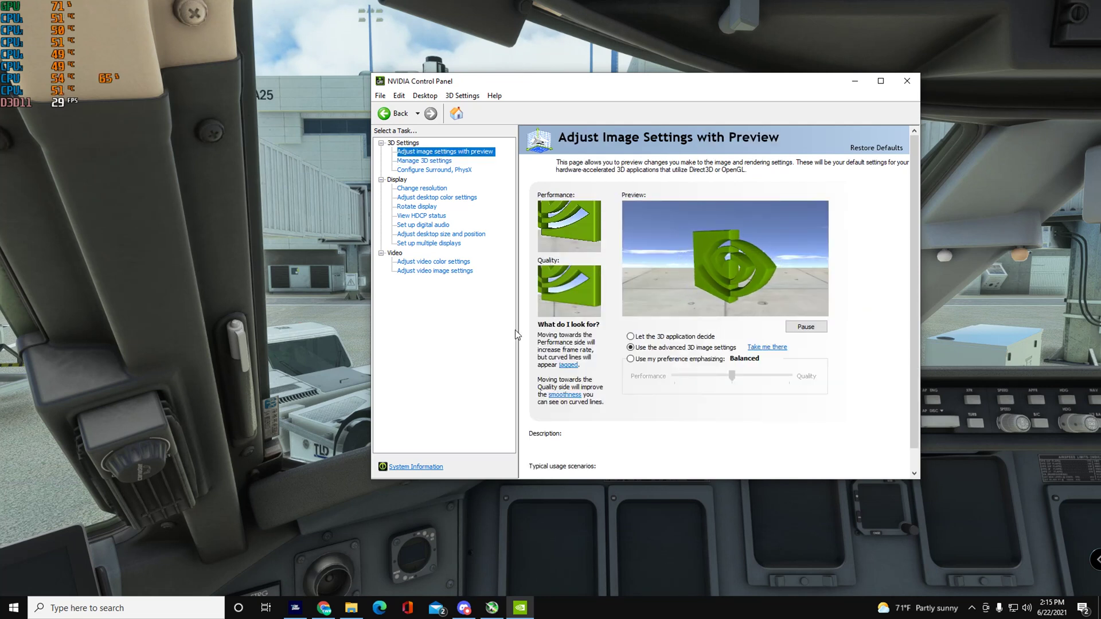
mouse_move(714, 346)
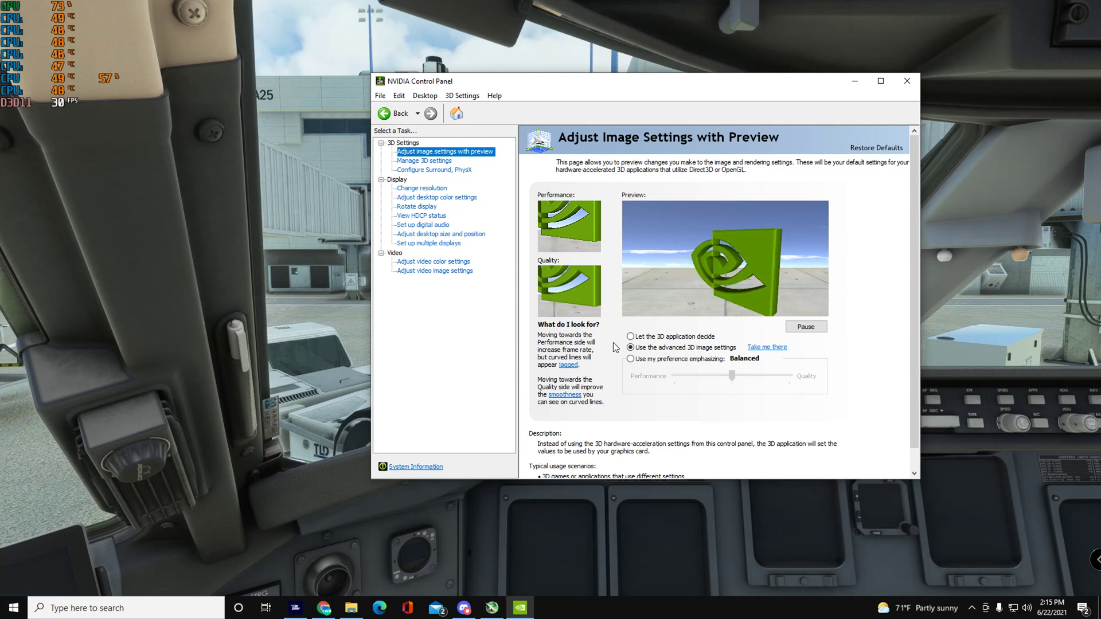
mouse_move(664, 354)
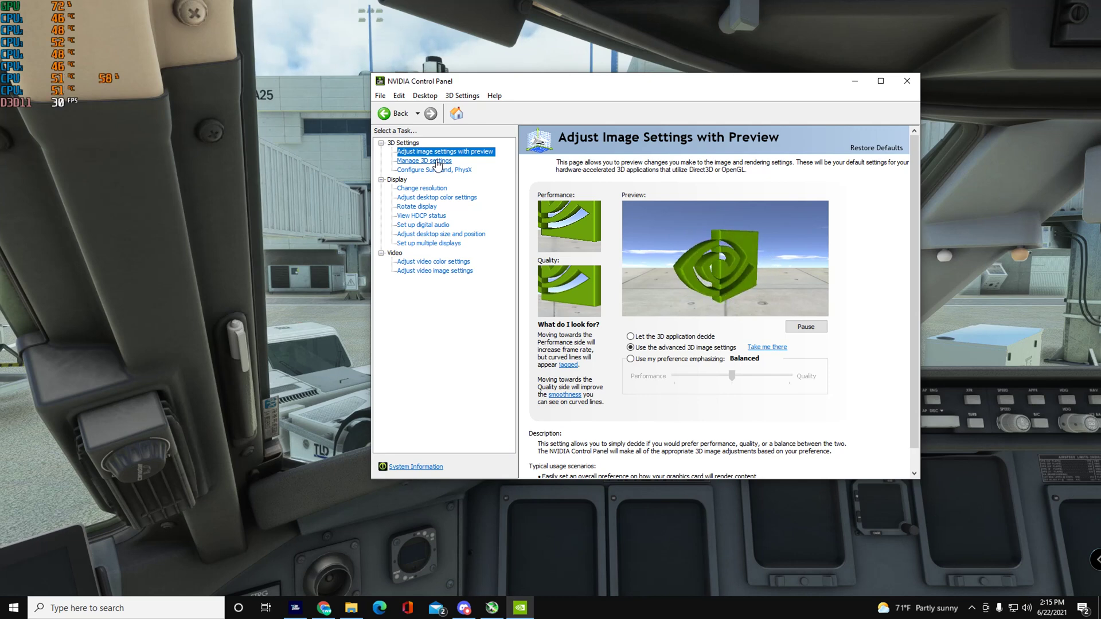
Examine the Microsoft Flight Simulator program settings in Manage 3D Settings, from anisotropic filtering and antialiasing to Low Latency Mode.
left_click(437, 165)
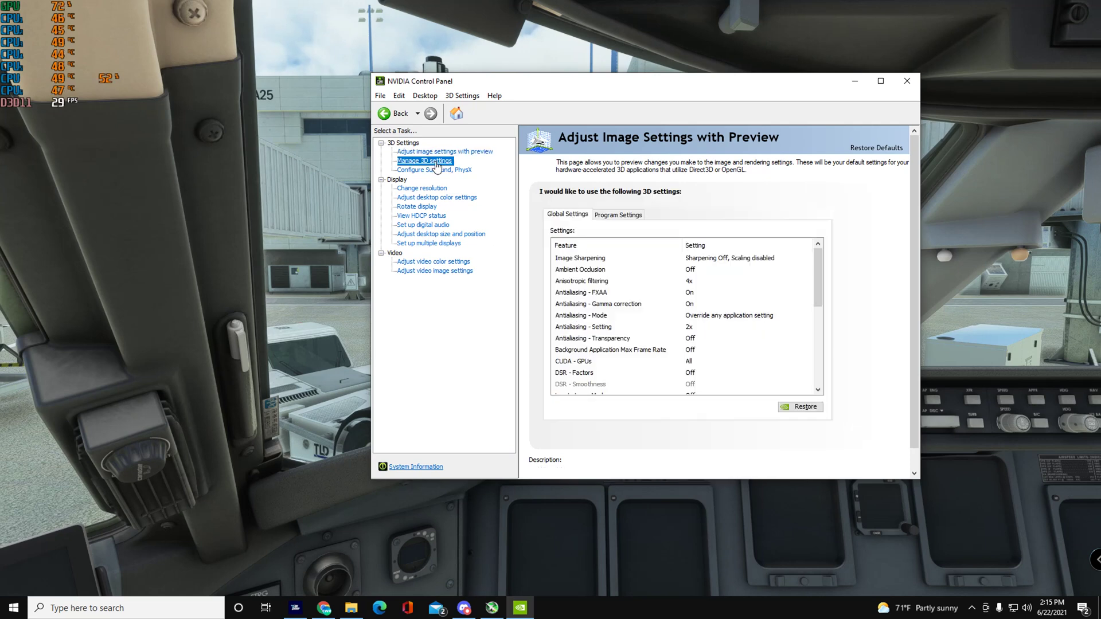
left_click(612, 217)
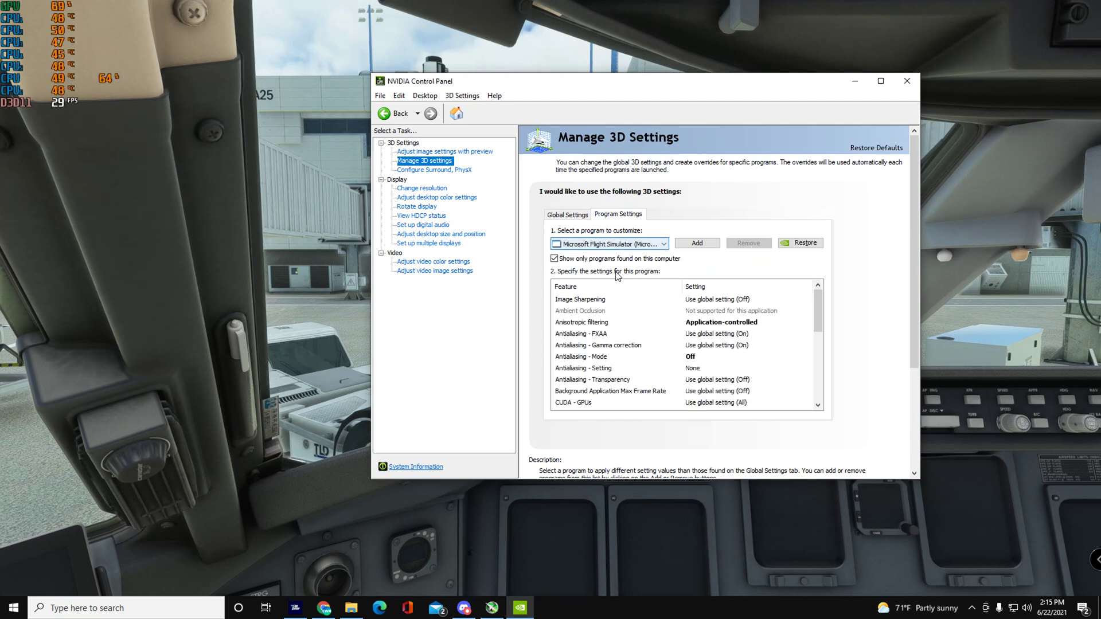
scroll(627, 388, "down", 7)
scroll(631, 387, "up", 7)
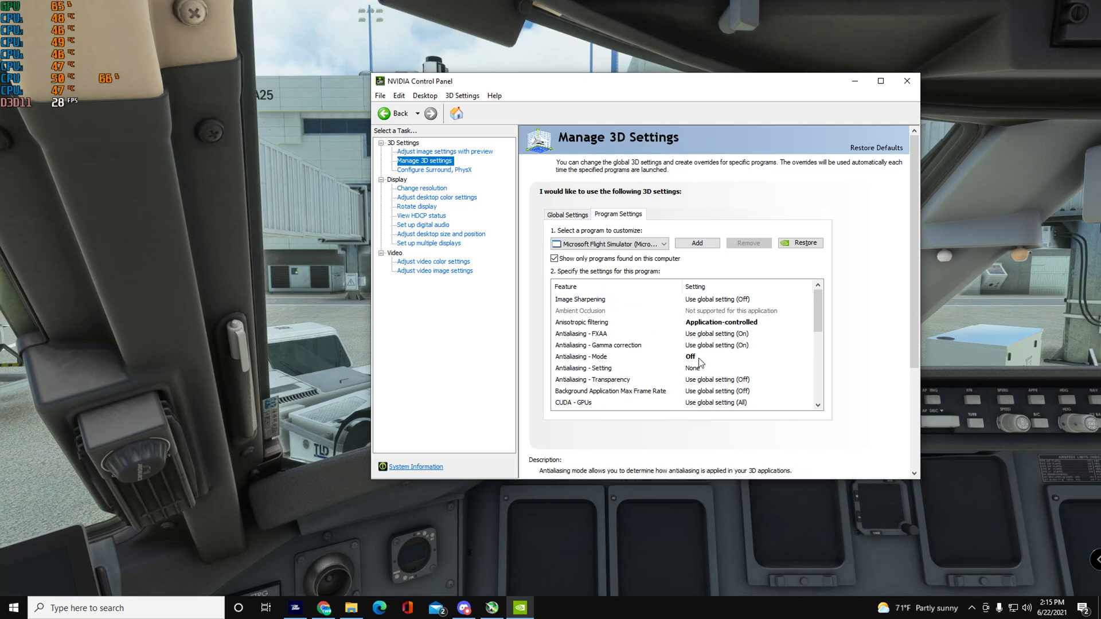
scroll(705, 356, "down", 2)
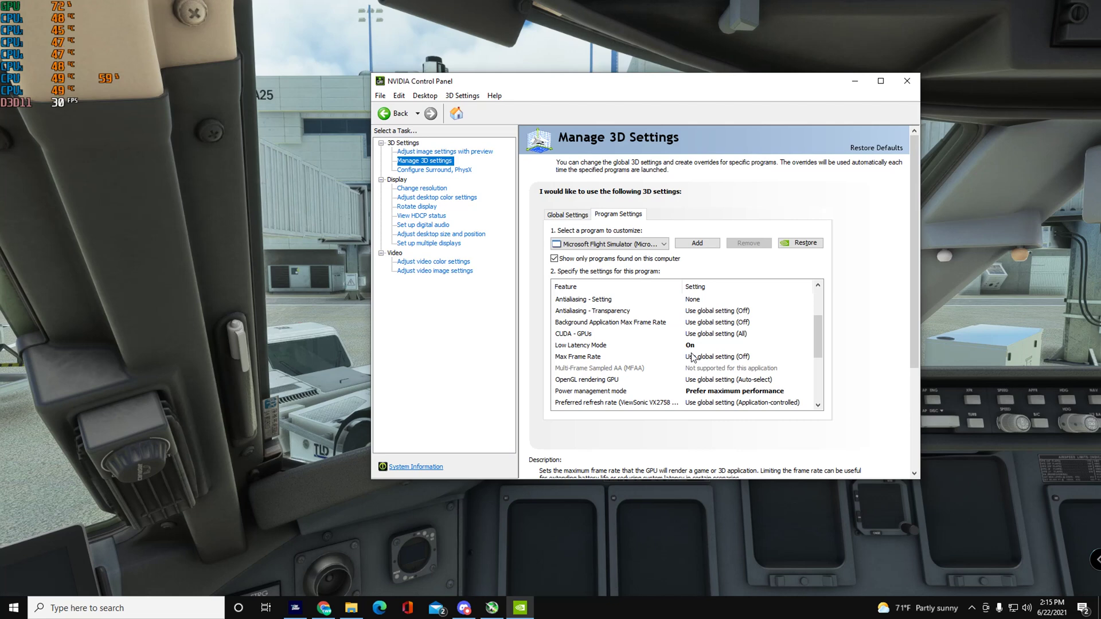
left_click(691, 348)
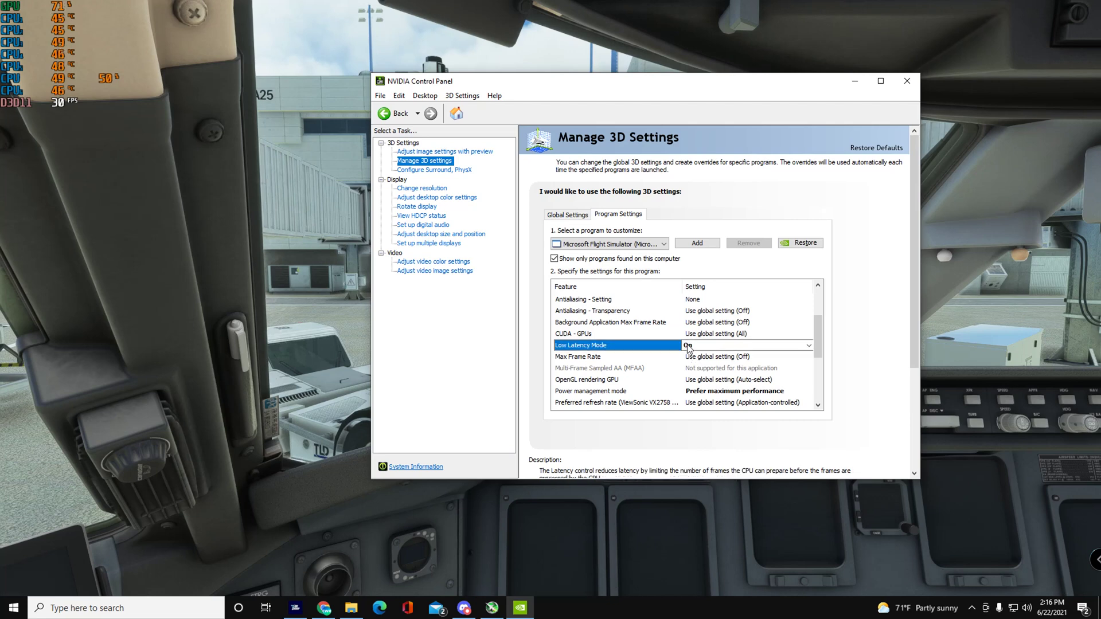
left_click(646, 349)
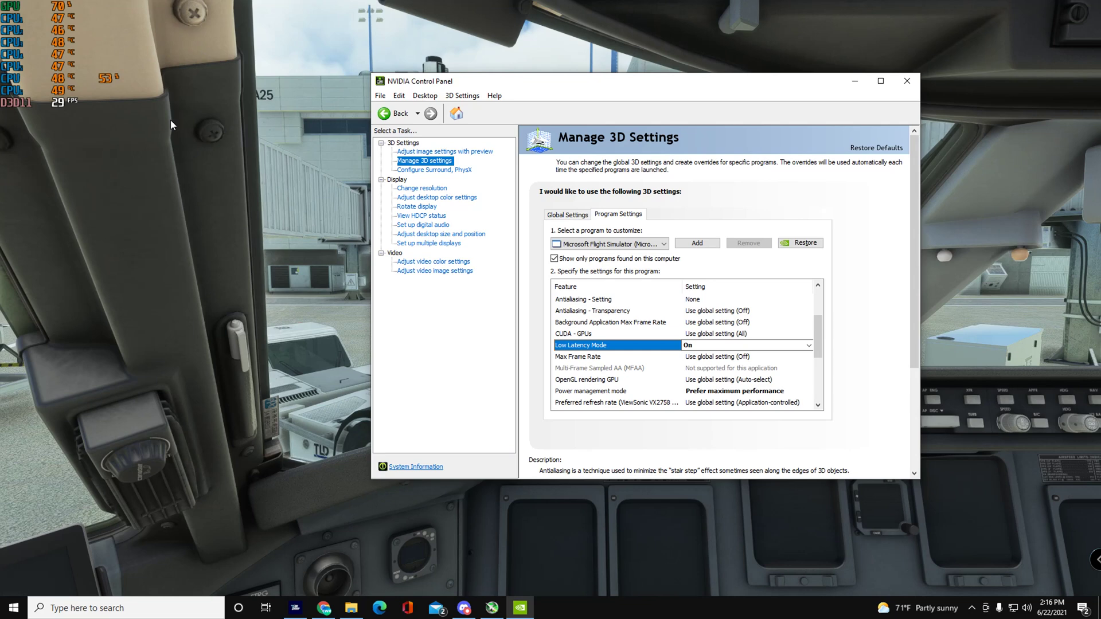
Examine the program's power management, texture filtering, threaded optimization, triple buffering and vertical sync settings.
scroll(713, 367, "down", 1)
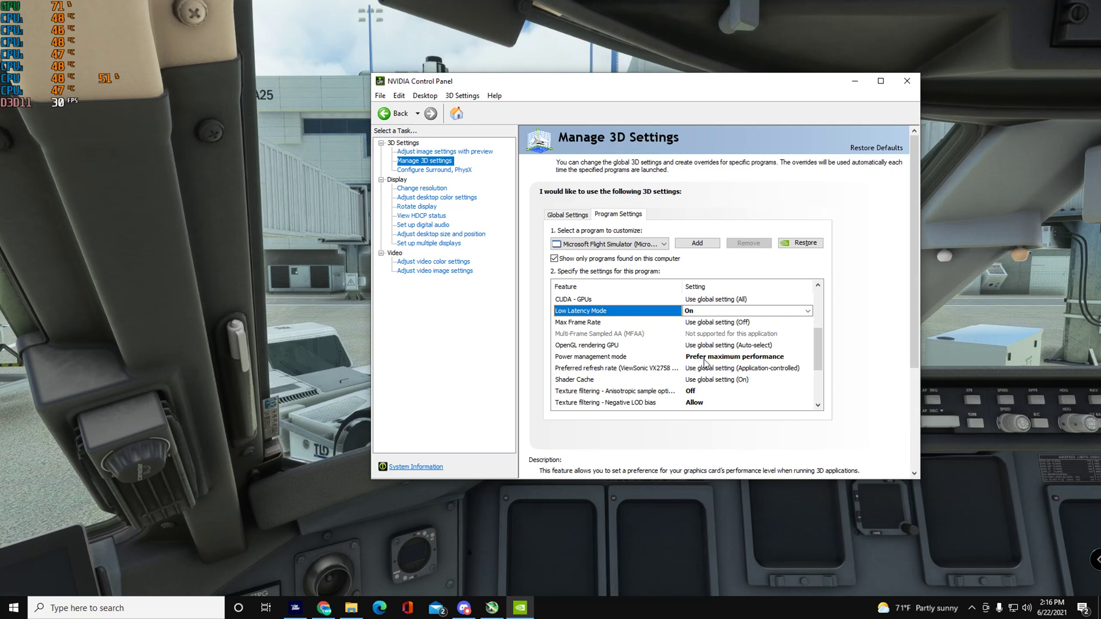
scroll(704, 363, "down", 1)
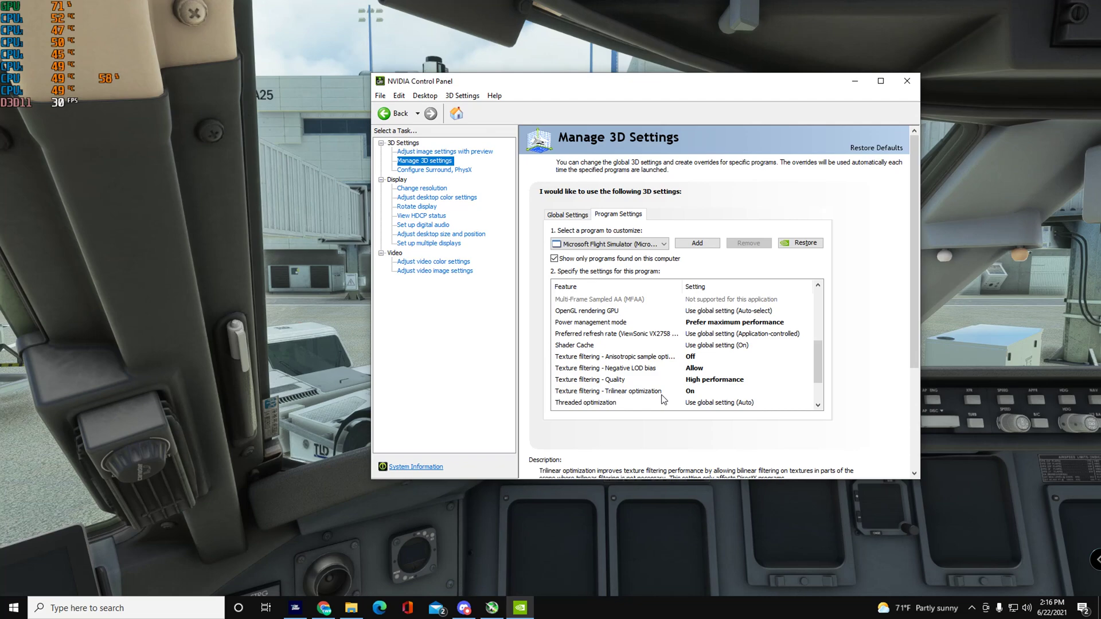
scroll(668, 398, "down", 2)
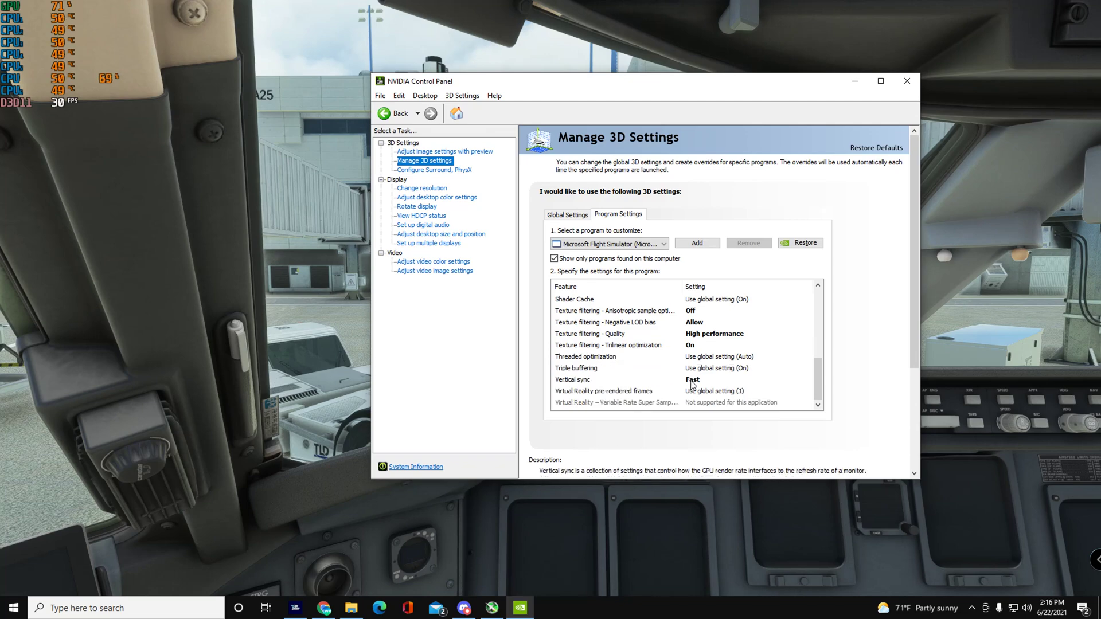
left_click(243, 377)
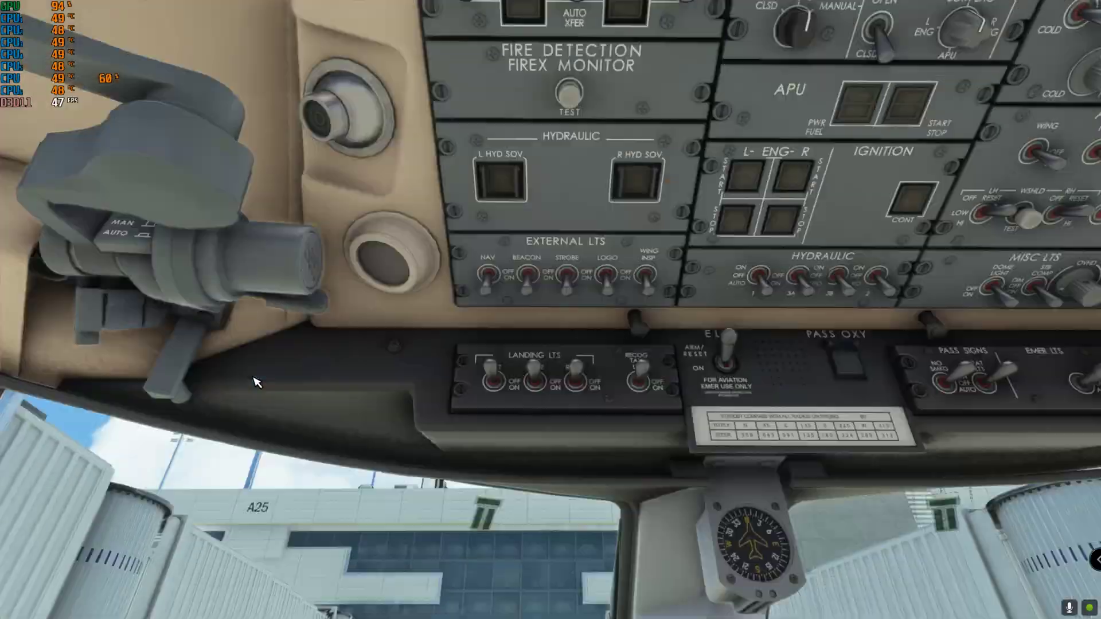
Return to the NVIDIA Control Panel and set Virtual Reality pre-rendered frames to Use the 3D application setting for Microsoft Flight Simulator.
key("super")
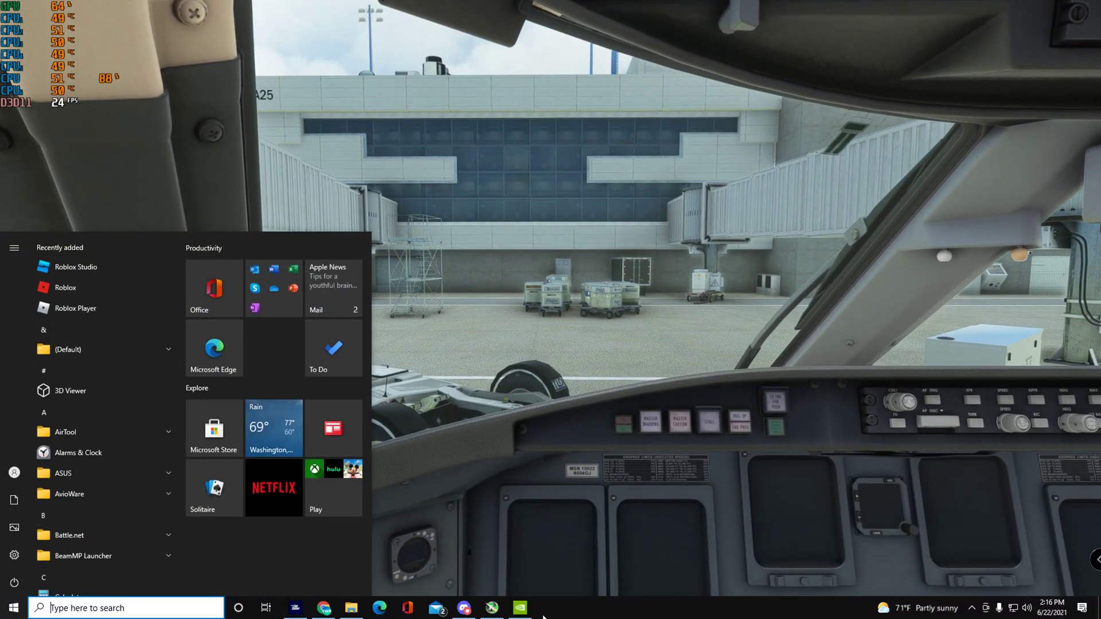
left_click(519, 608)
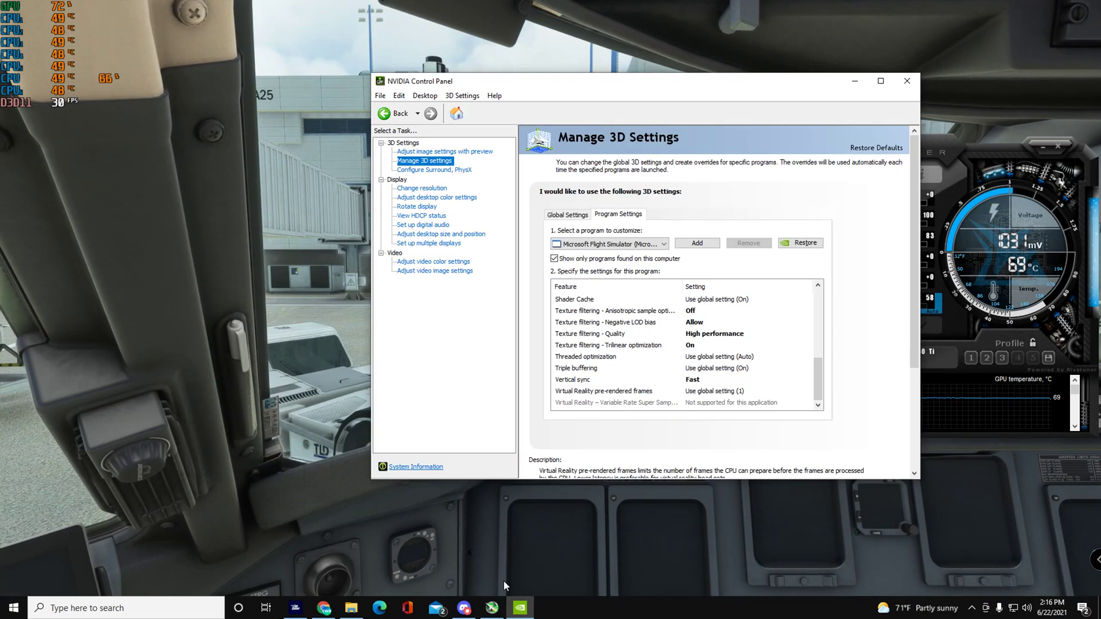
left_click(700, 391)
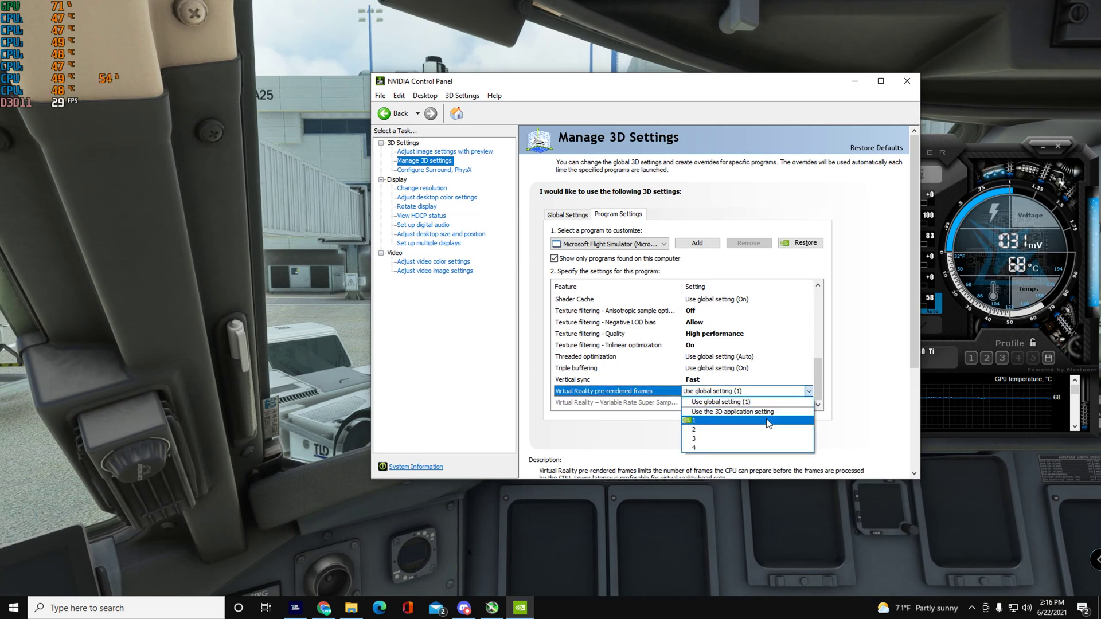
left_click(763, 412)
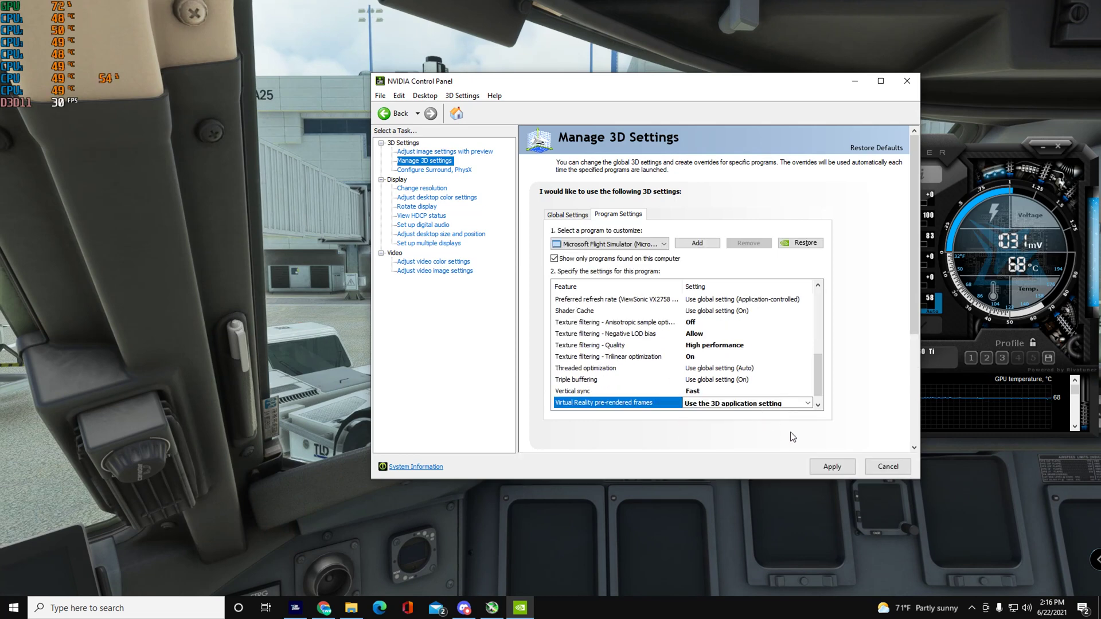
Set Virtual Reality pre-rendered frames to 1 and vertical sync to Off for Microsoft Flight Simulator, and apply the changes.
left_click(711, 404)
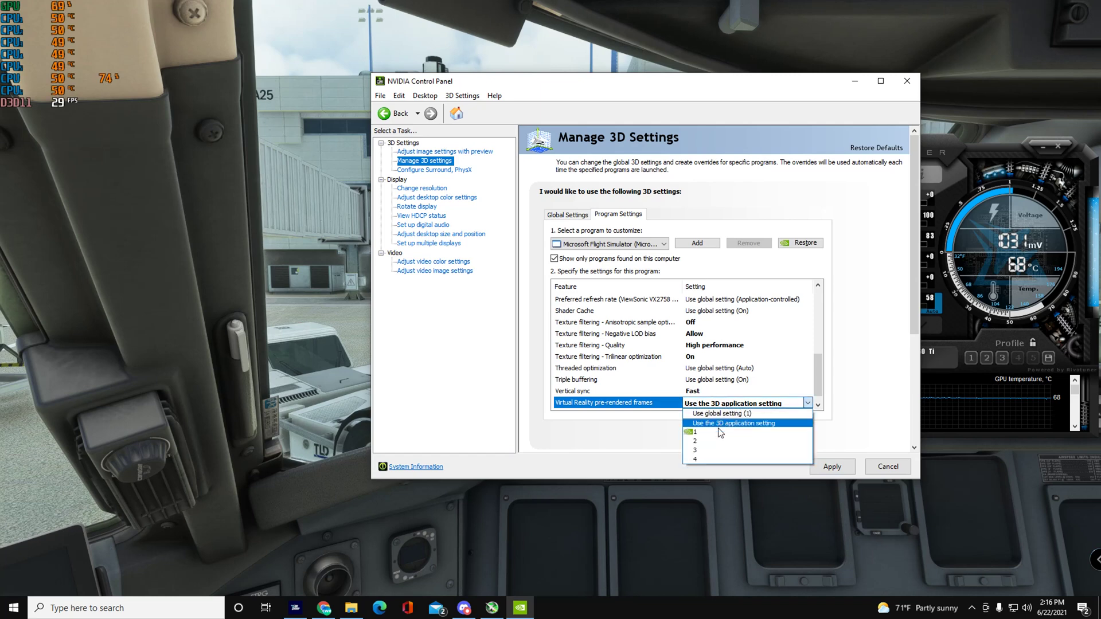
left_click(716, 433)
left_click(717, 391)
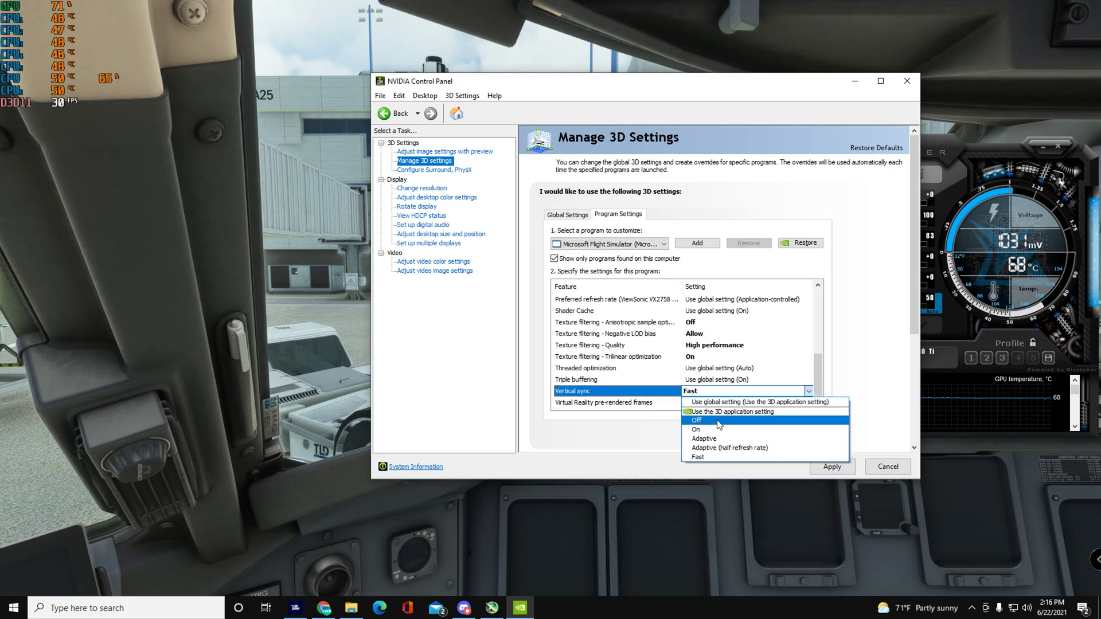
left_click(710, 421)
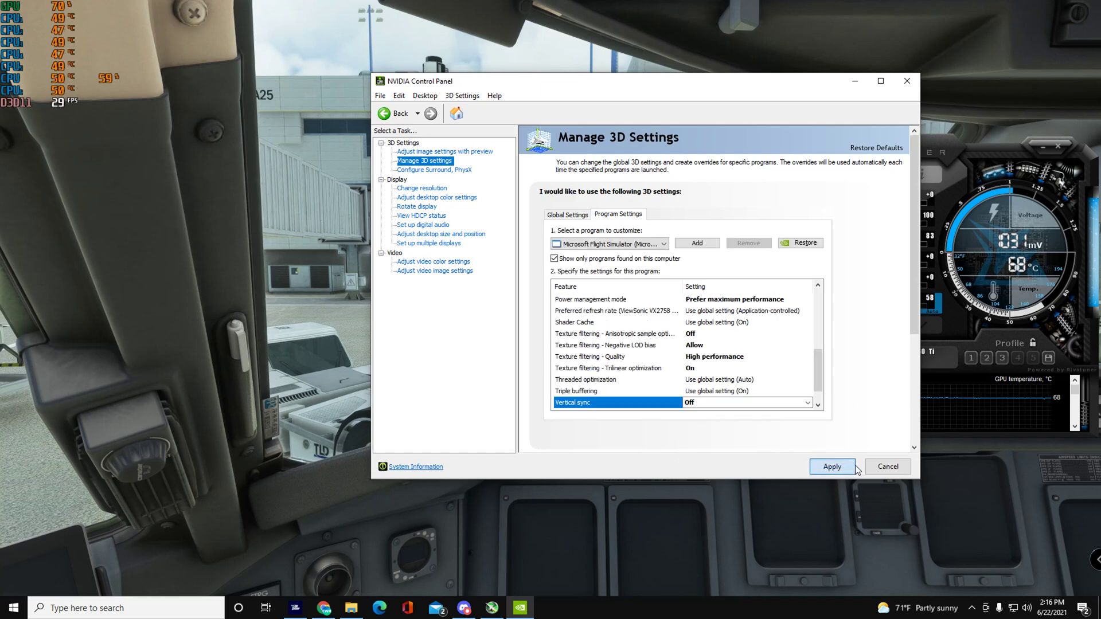
Switch back to Microsoft Flight Simulator, set Motion Blur to Low in the graphics options, save, and resume the flight.
left_click(242, 289)
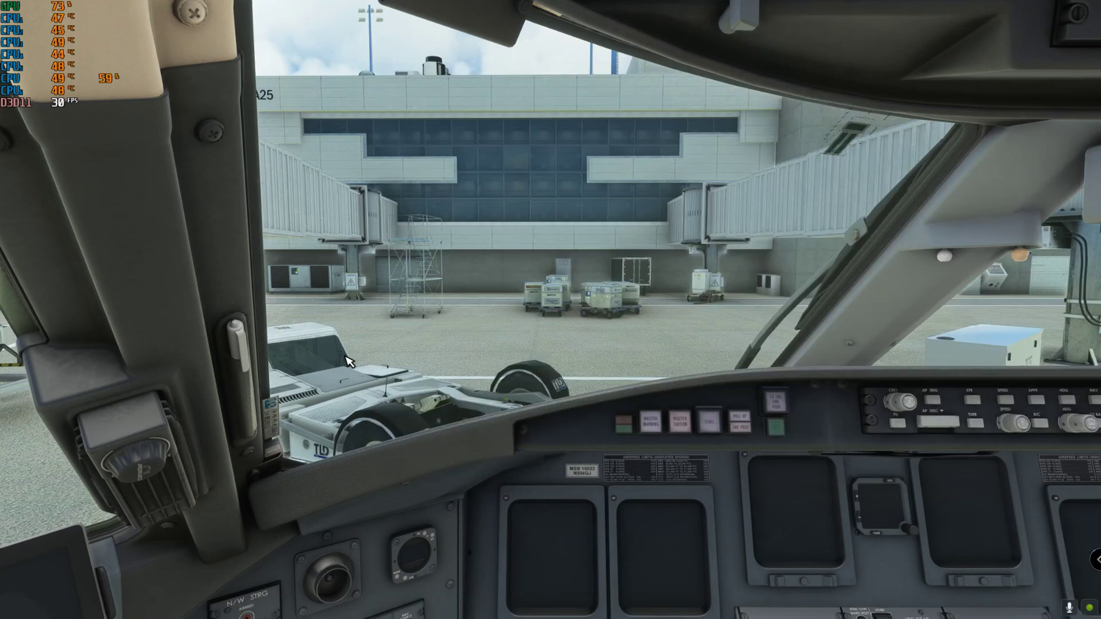
key("Escape")
left_click(268, 347)
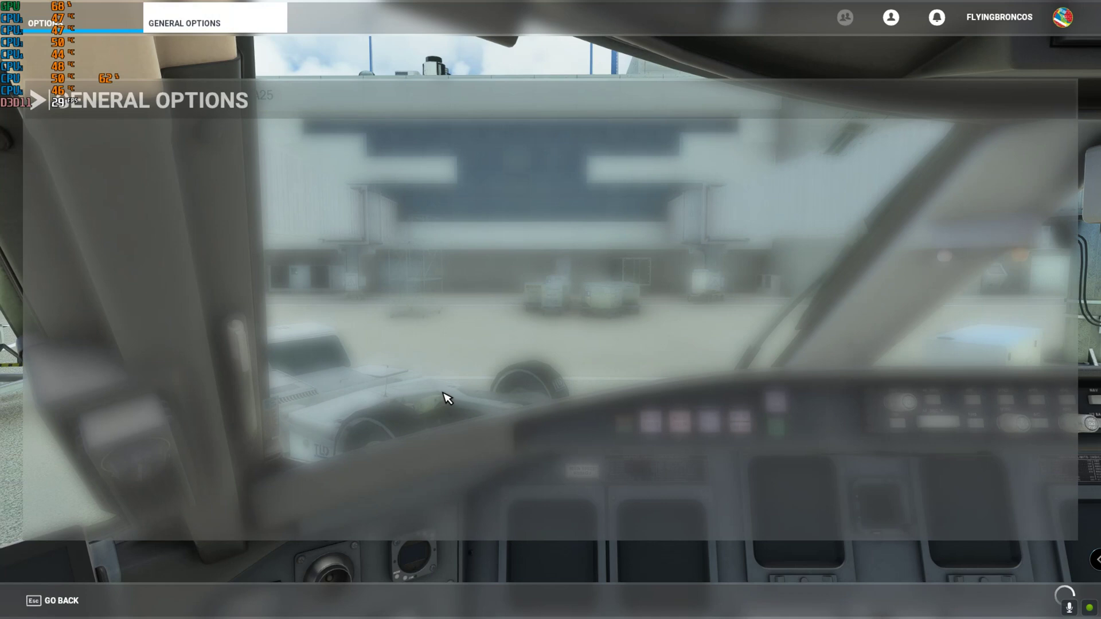
scroll(451, 409, "down", 5)
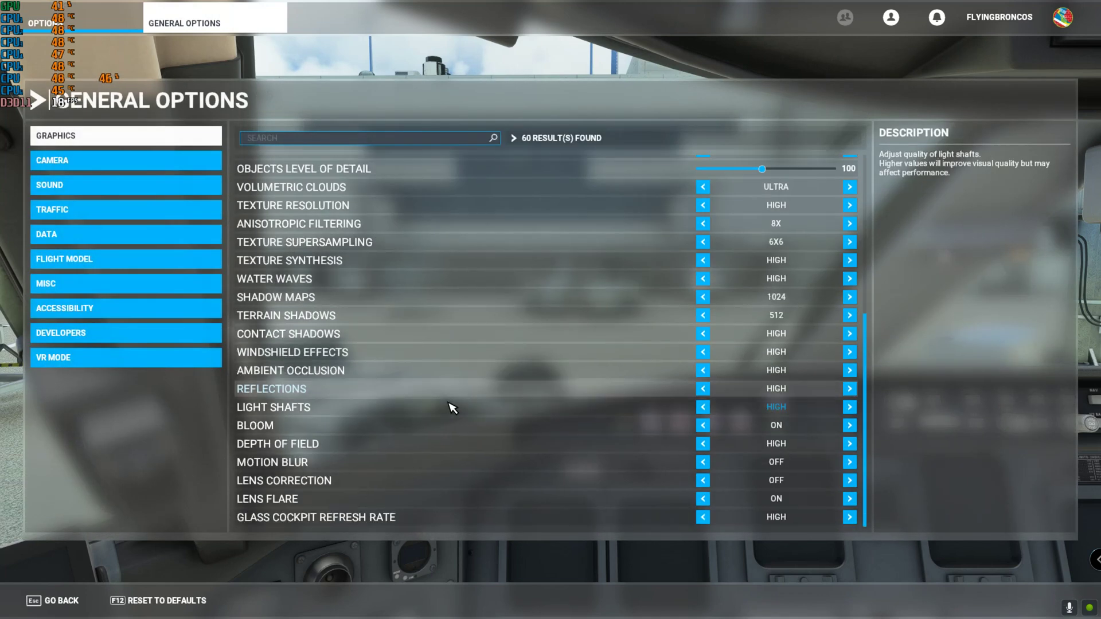
left_click(850, 463)
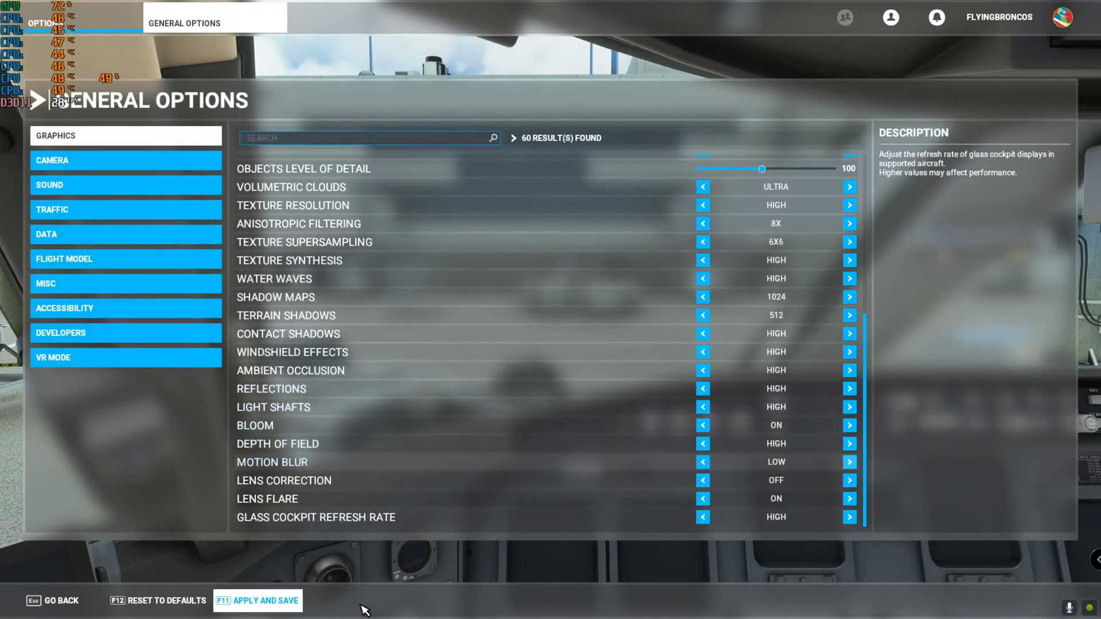
left_click(261, 601)
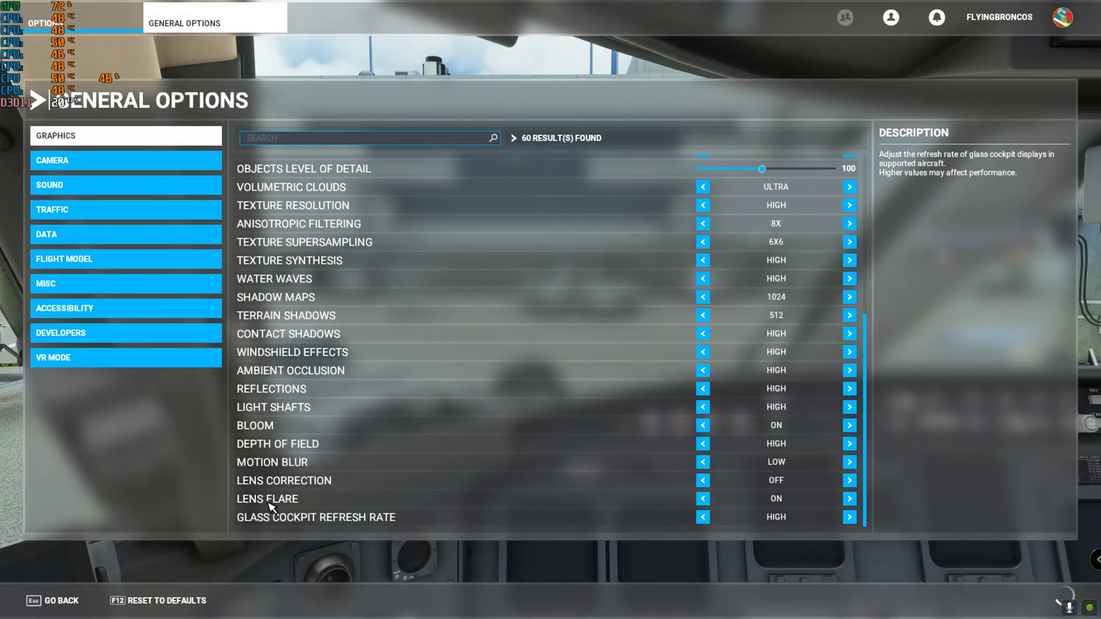
key("Escape")
key("Escape")
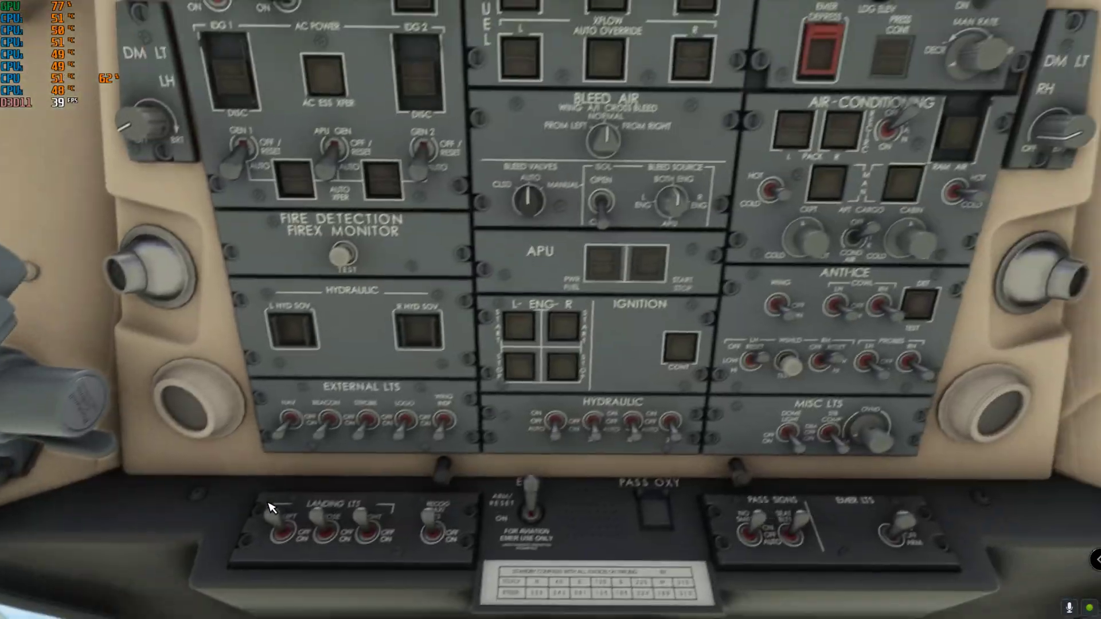
Move the view through the overhead panel and passenger cabin windows to examine the motion blur effect.
key("a")
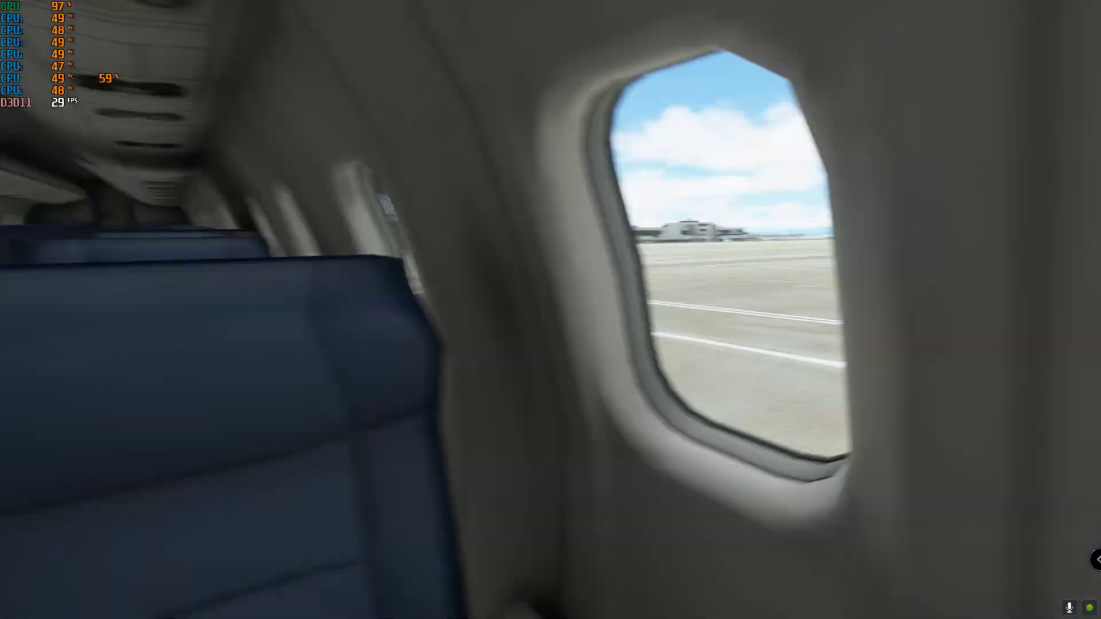
key("a")
key("a")
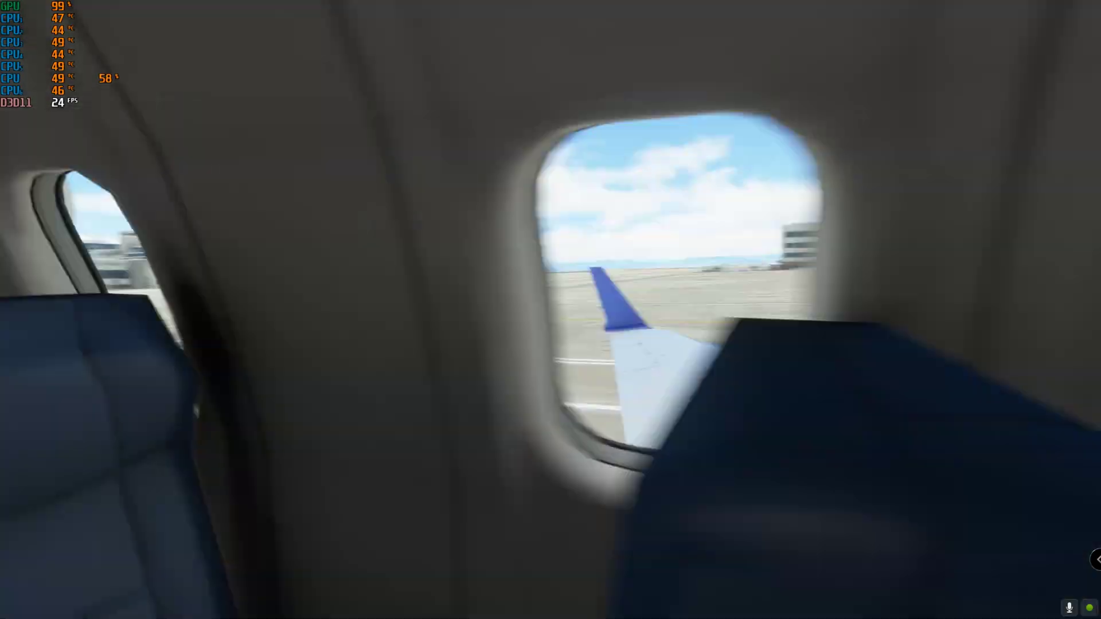
key("a")
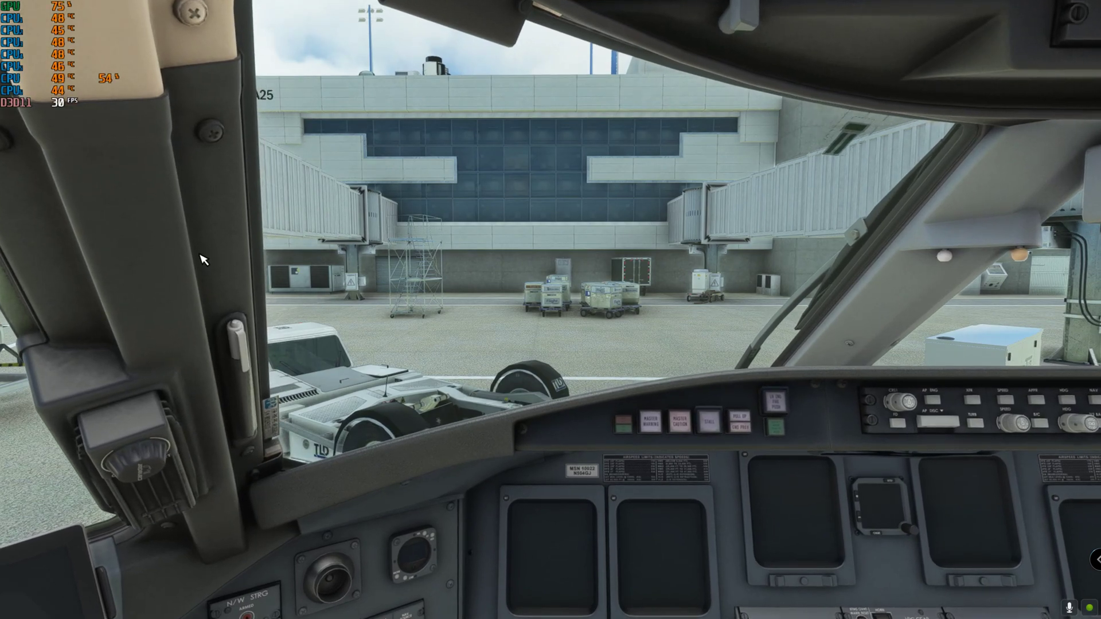
Set Motion Blur to Medium in the graphics options, save, and check it in the cockpit.
key("Escape")
left_click(244, 292)
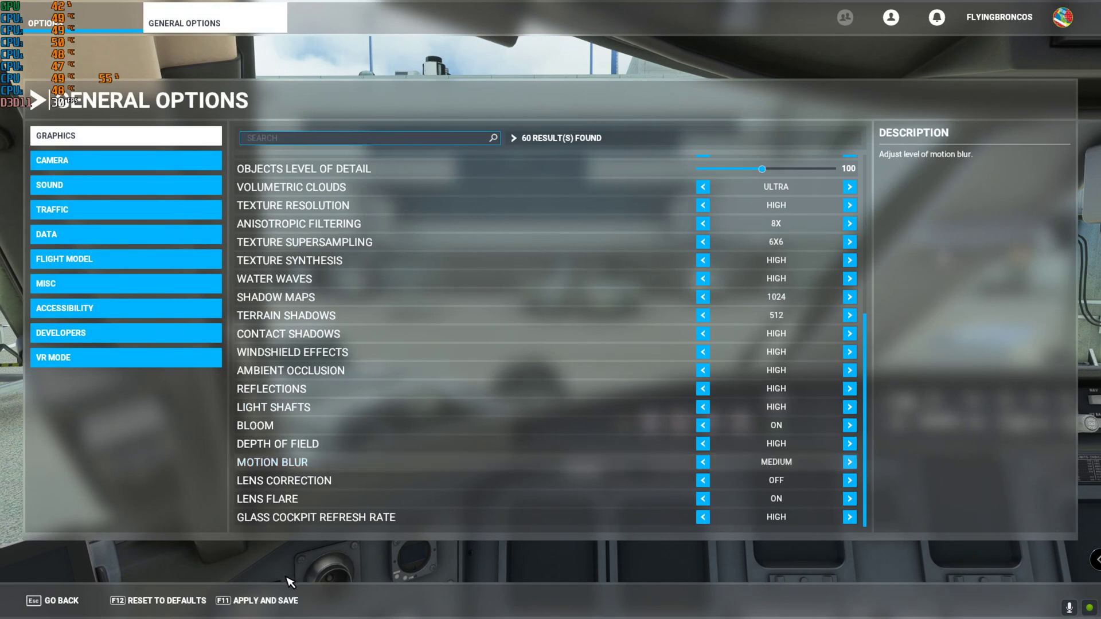
left_click(284, 607)
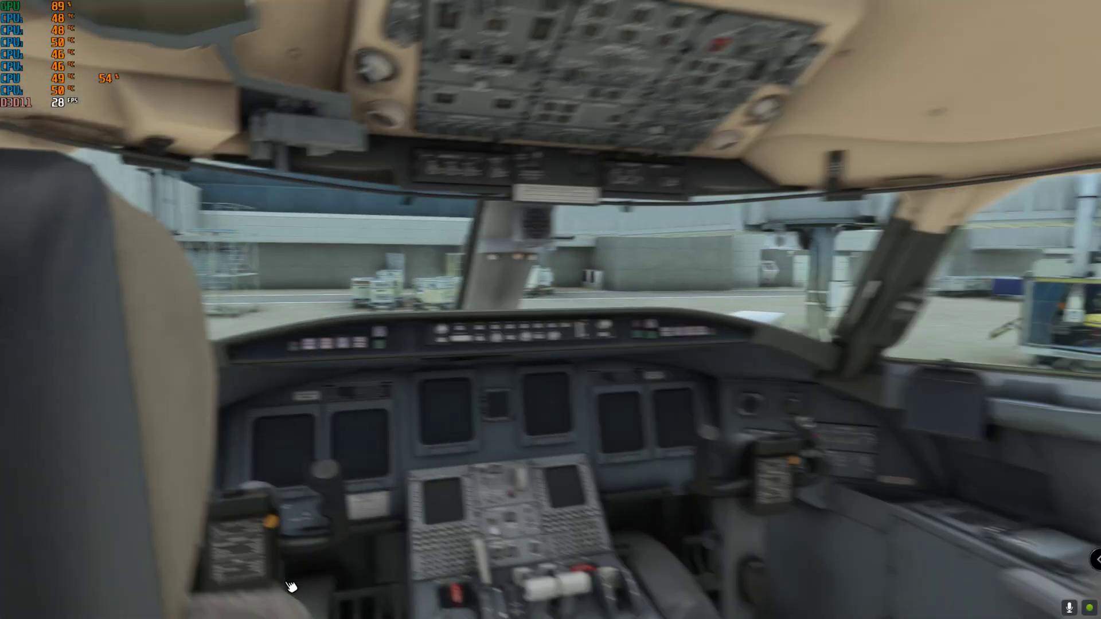
Set Motion Blur to High in the graphics options, save the change, and resume the flight.
key("Escape")
left_click(161, 324)
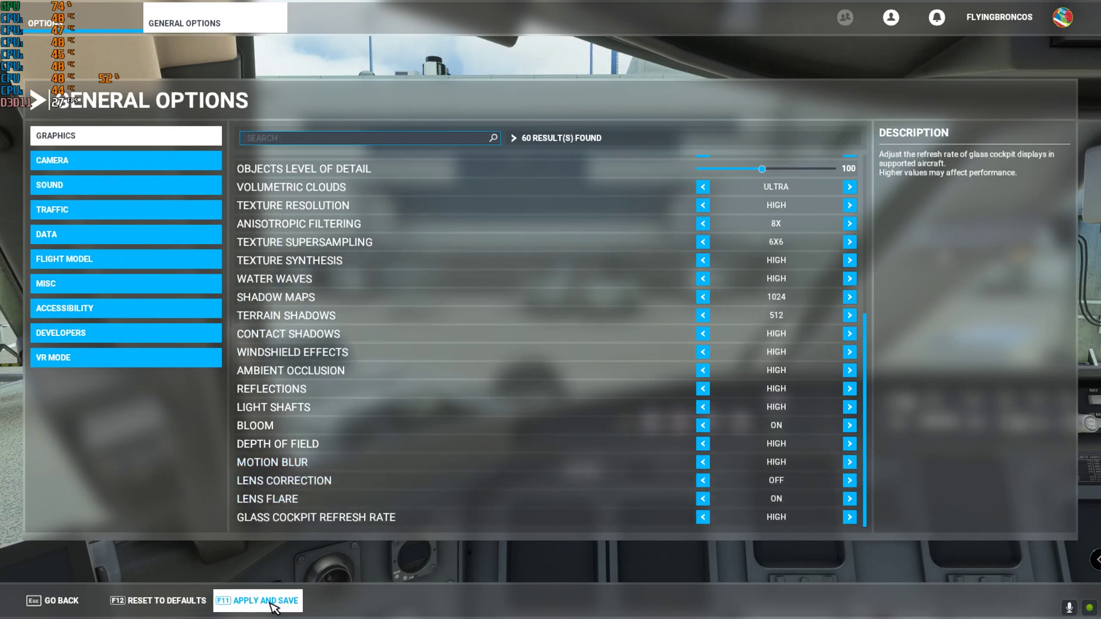
left_click(270, 602)
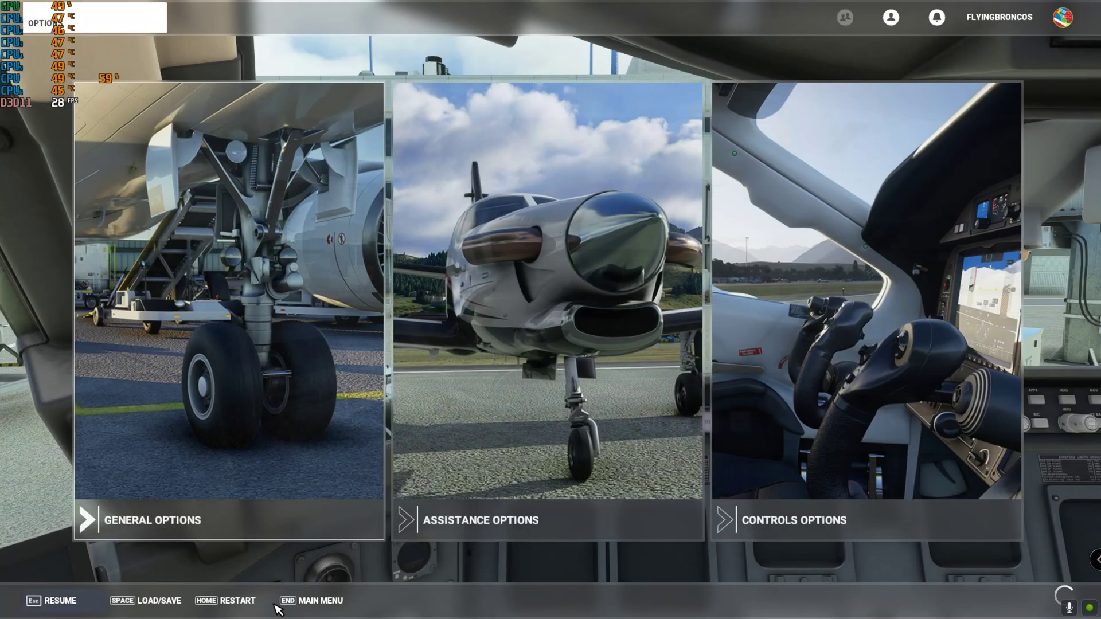
key("Escape")
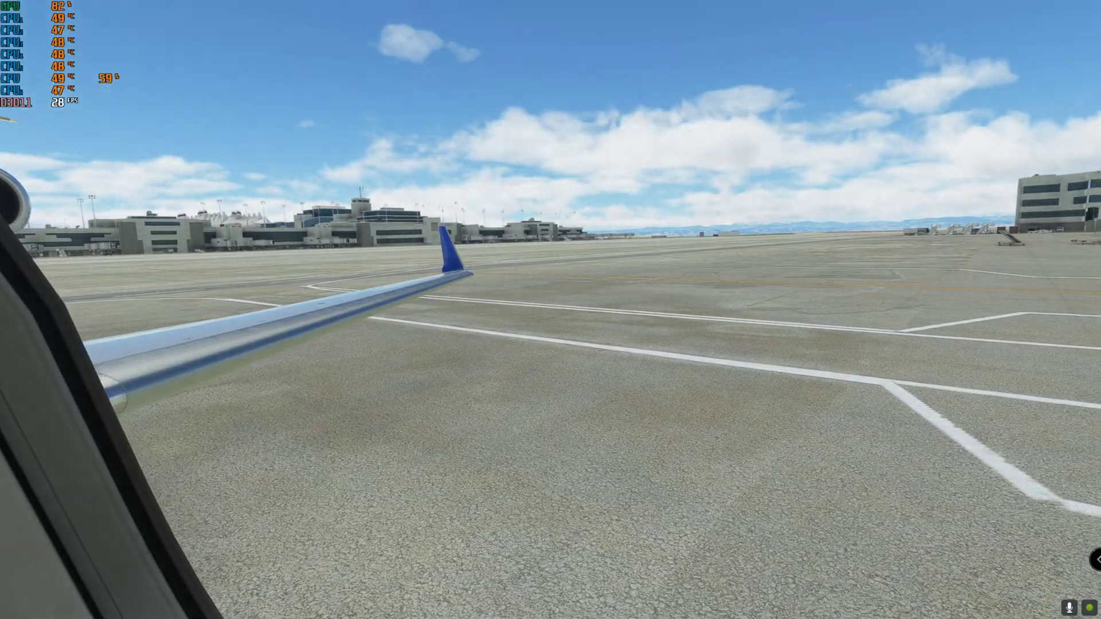
Examine the motion blur and frame rate while looking over the overhead panel and around the cockpit, ending on the default pilot view.
key("ctrl+2")
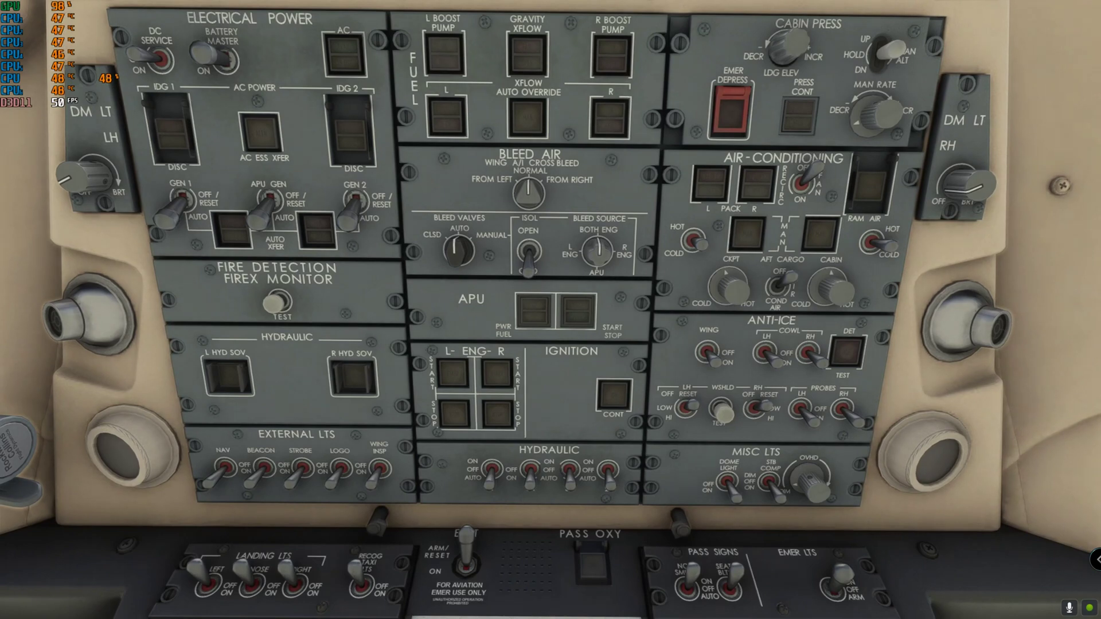
key("ctrl+space")
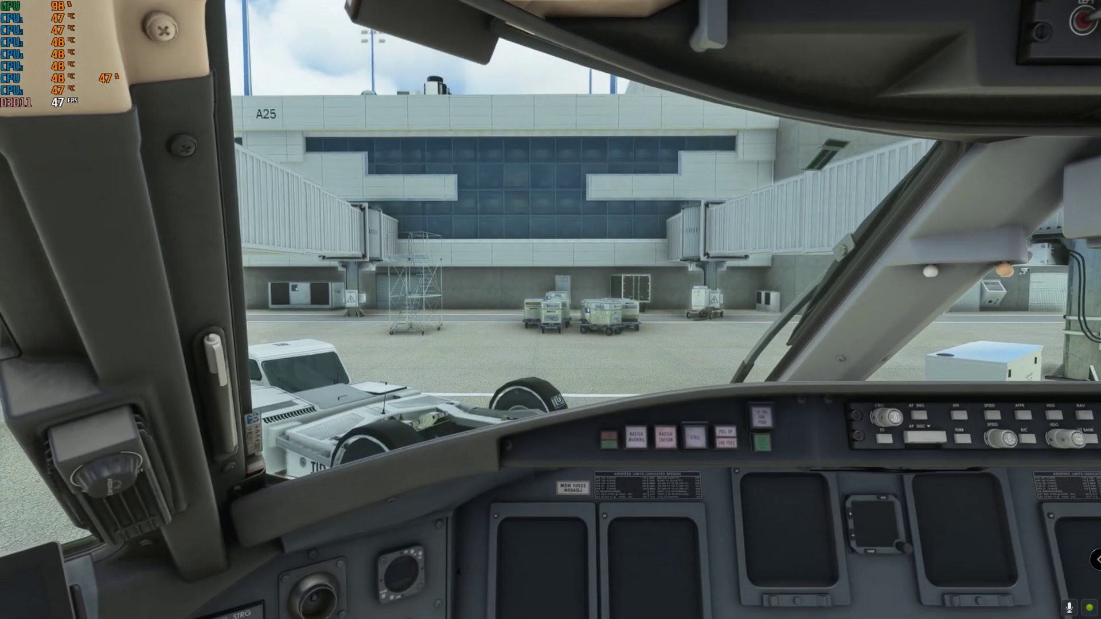
key("shift+Left")
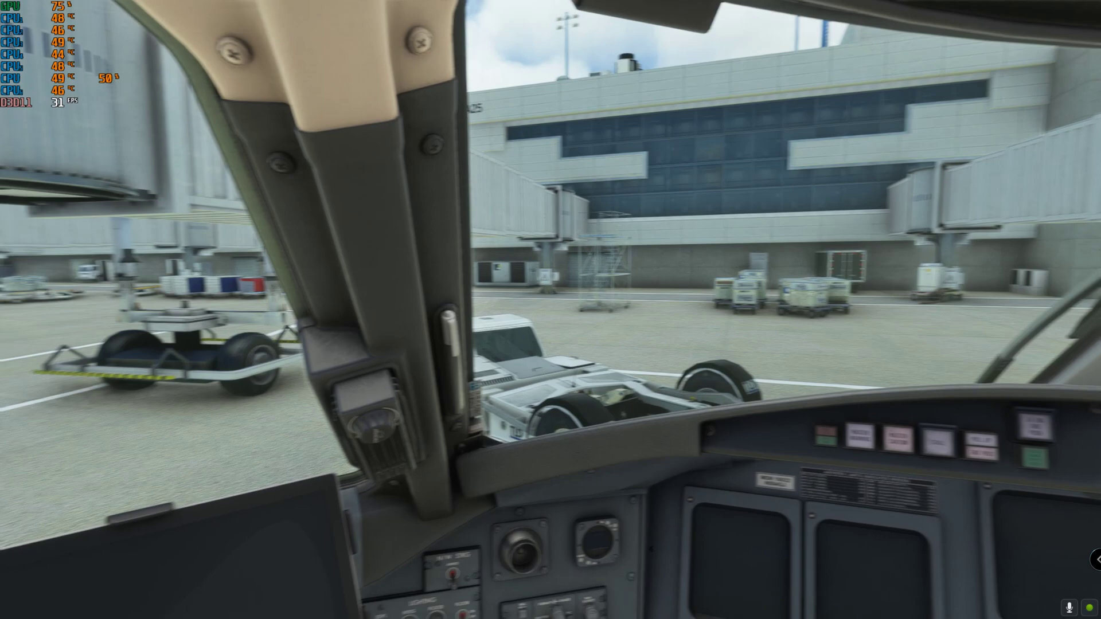
key("shift+Right")
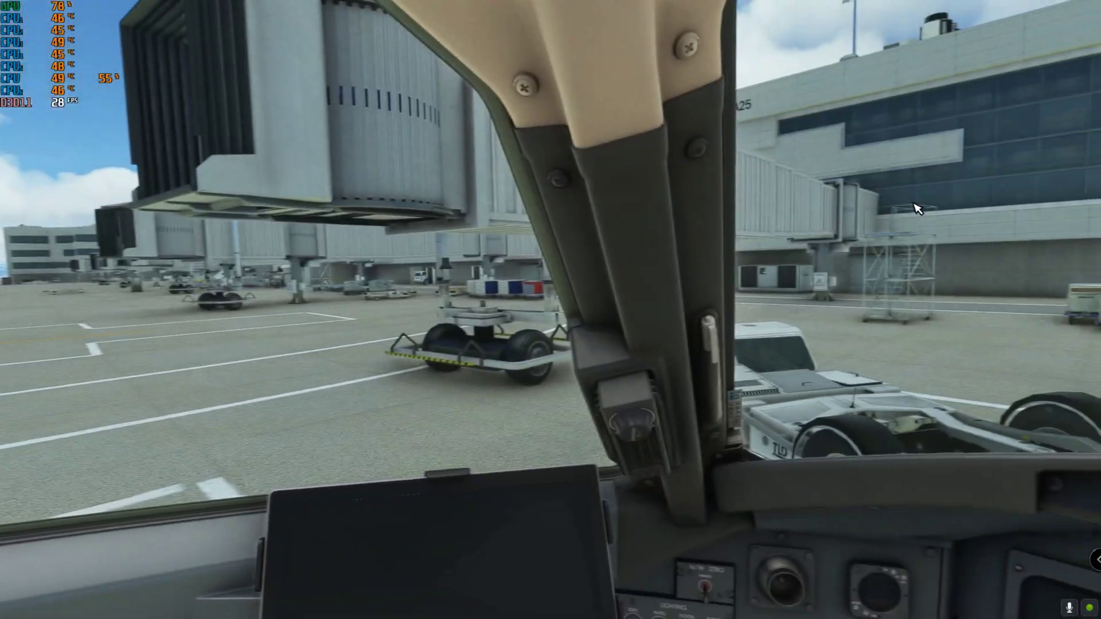
key("shift+Up")
key("ctrl+space")
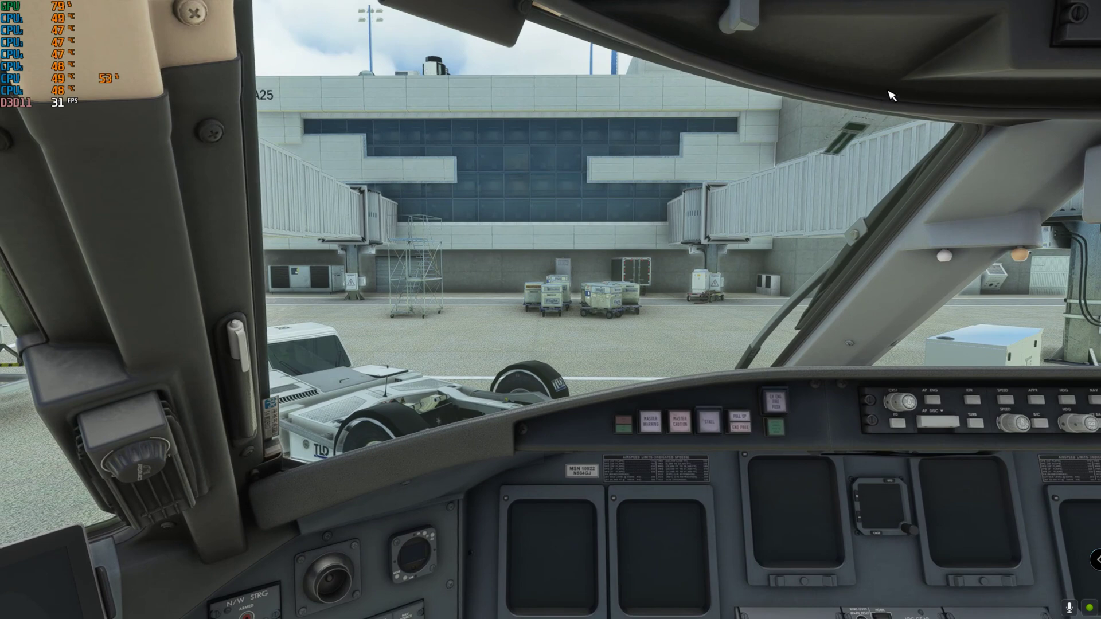
Switch to MSI Afterburner, turn off automatic fan control, set the fan speed to 88%, and apply it.
key("super")
left_click(491, 609)
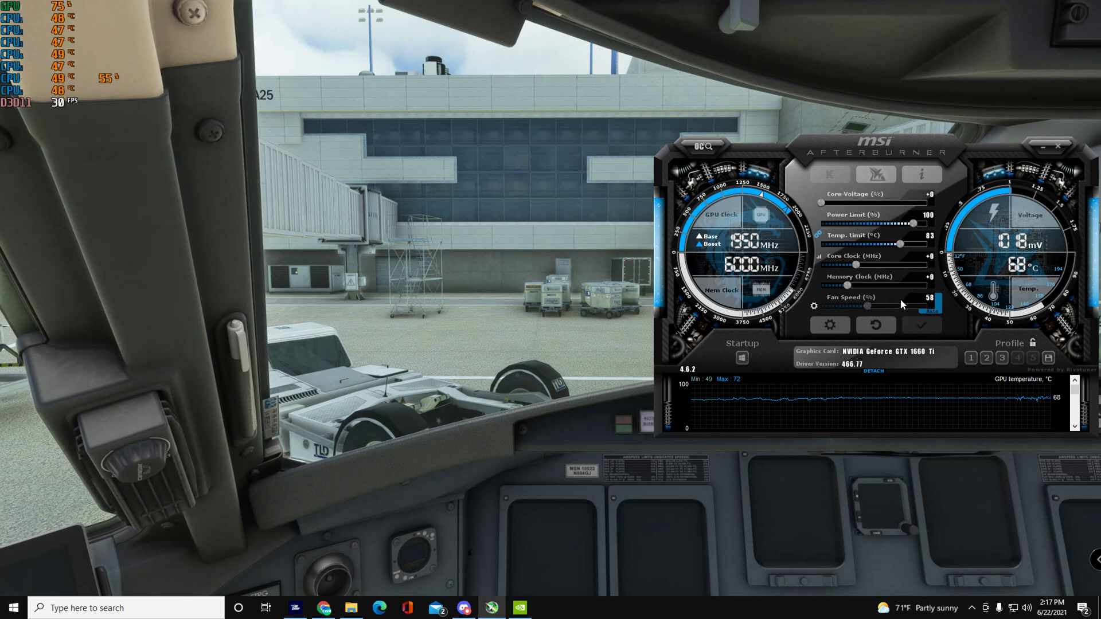
left_click(939, 304)
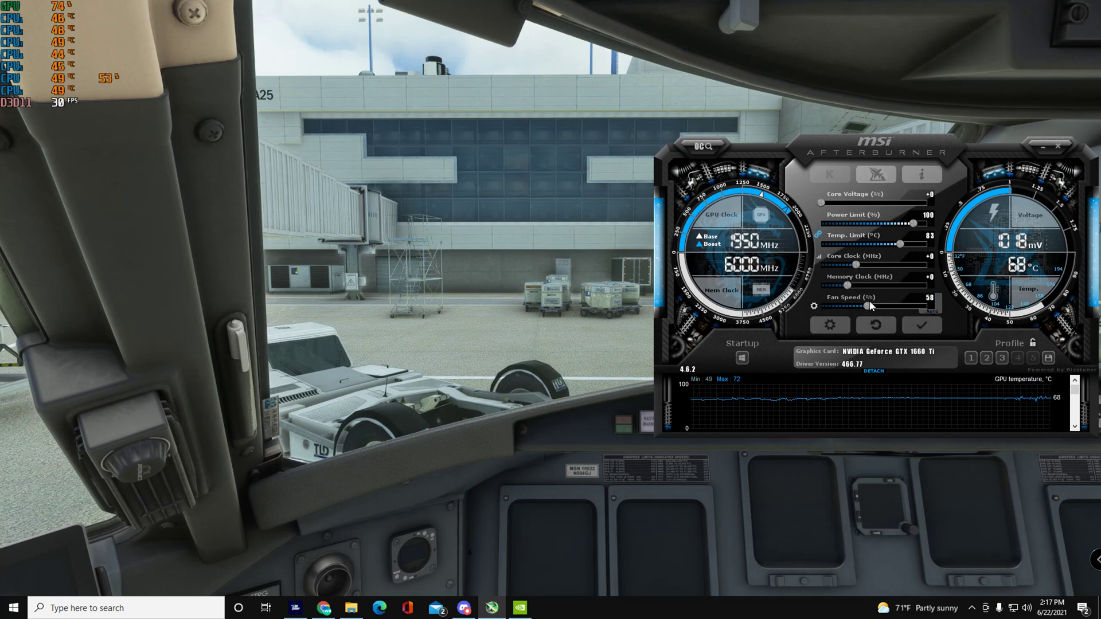
left_click_drag(878, 306, 899, 310)
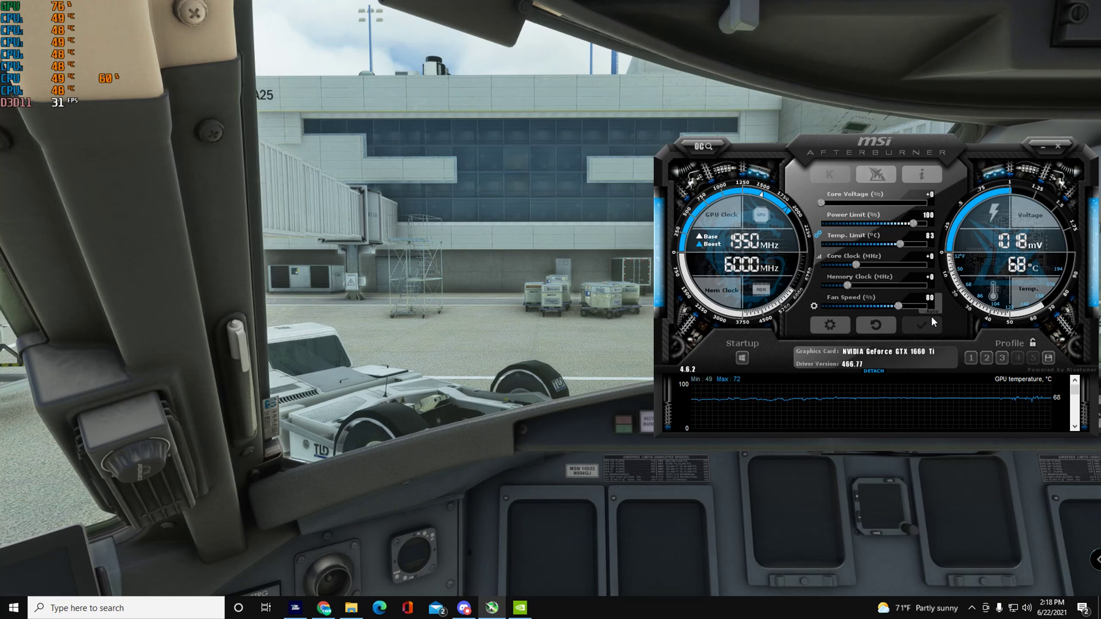
Return to the simulator, start the flight at Denver Intl, and look around the cockpit and apron to judge performance.
left_click(180, 283)
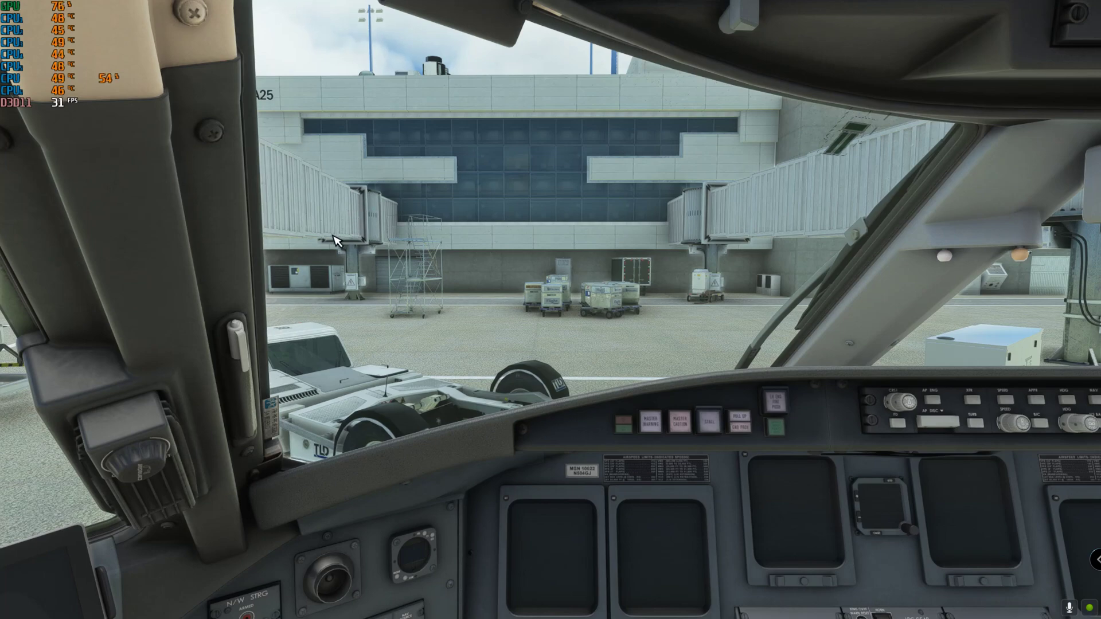
mouse_move(333, 235)
left_mouse_down()
mouse_move(716, 218)
mouse_move(340, 249)
left_mouse_up()
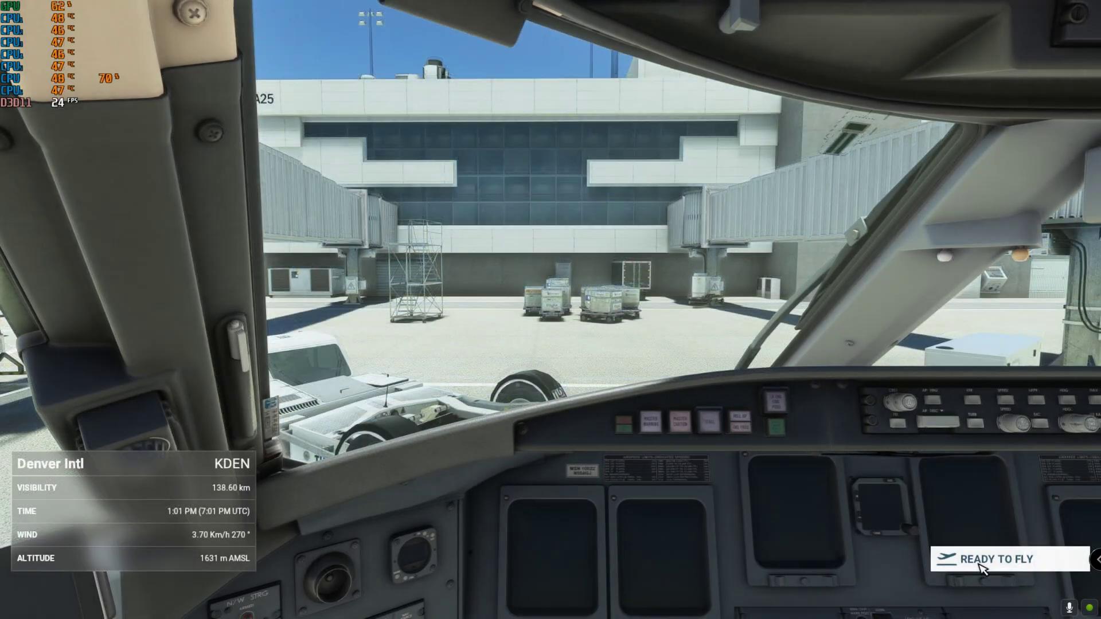
left_click(980, 574)
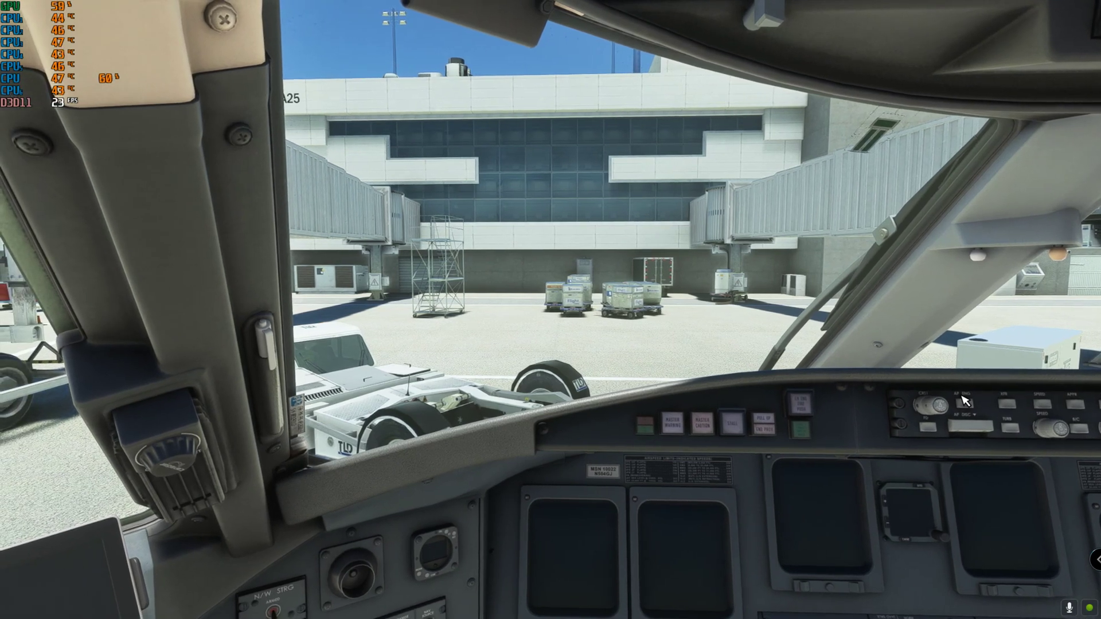
right_click(961, 396)
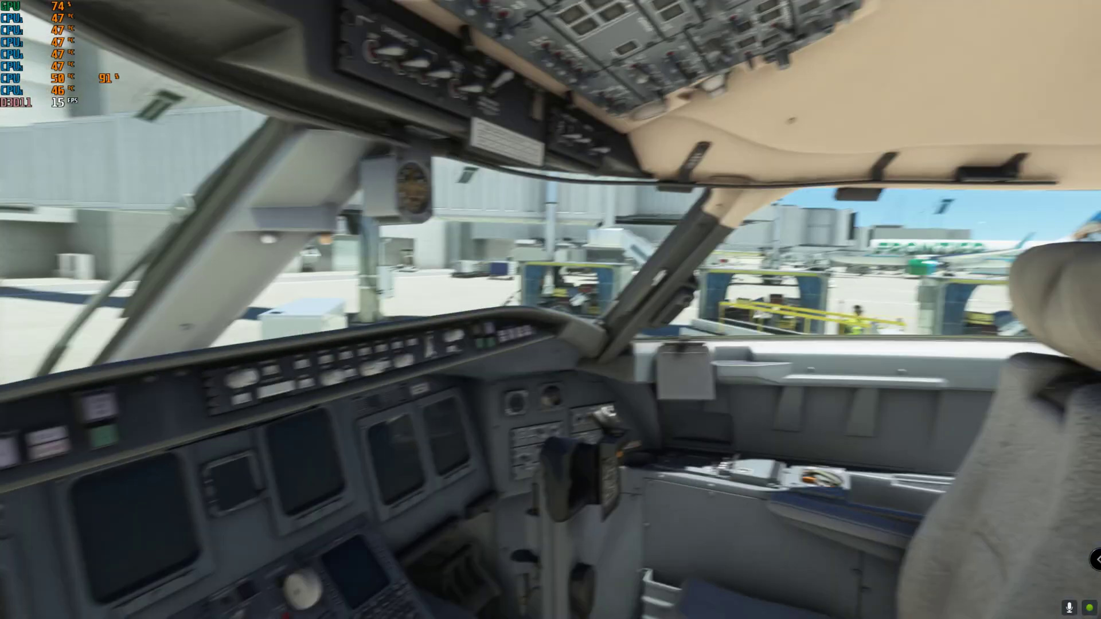
key("ctrl+space")
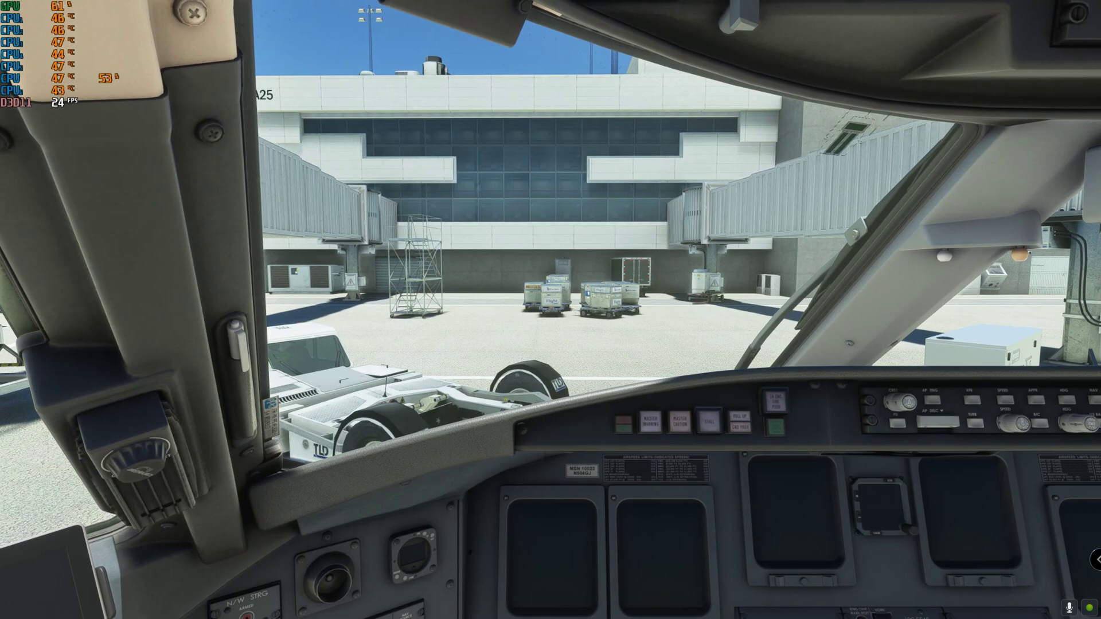
key("End")
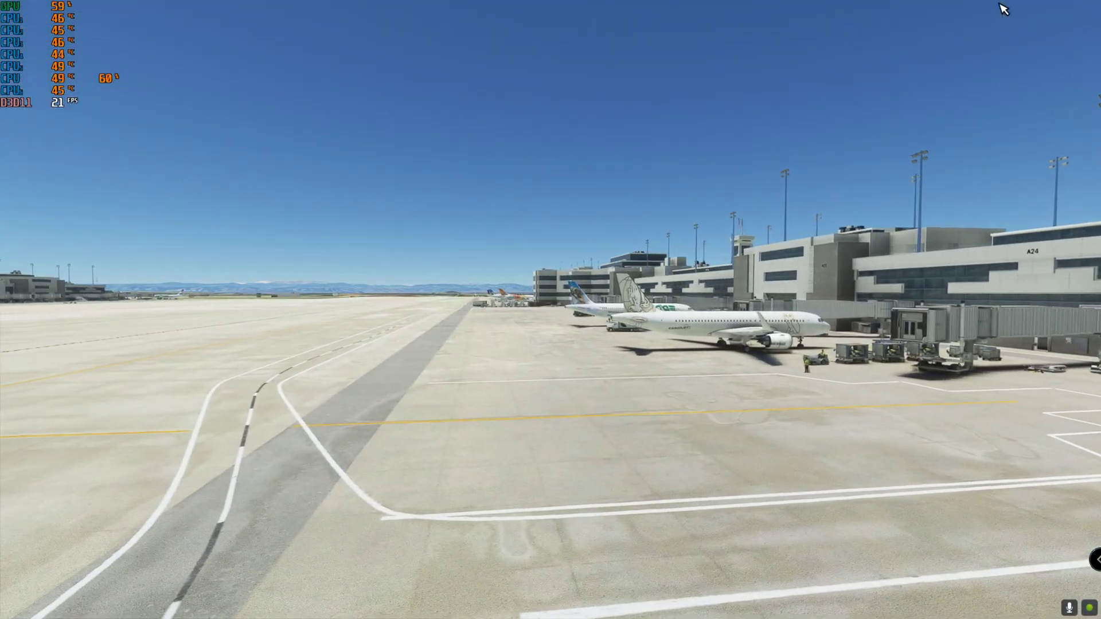
Set Aircraft Traffic Type to Off in the simulator's traffic options and save the change.
key("Escape")
left_click(265, 371)
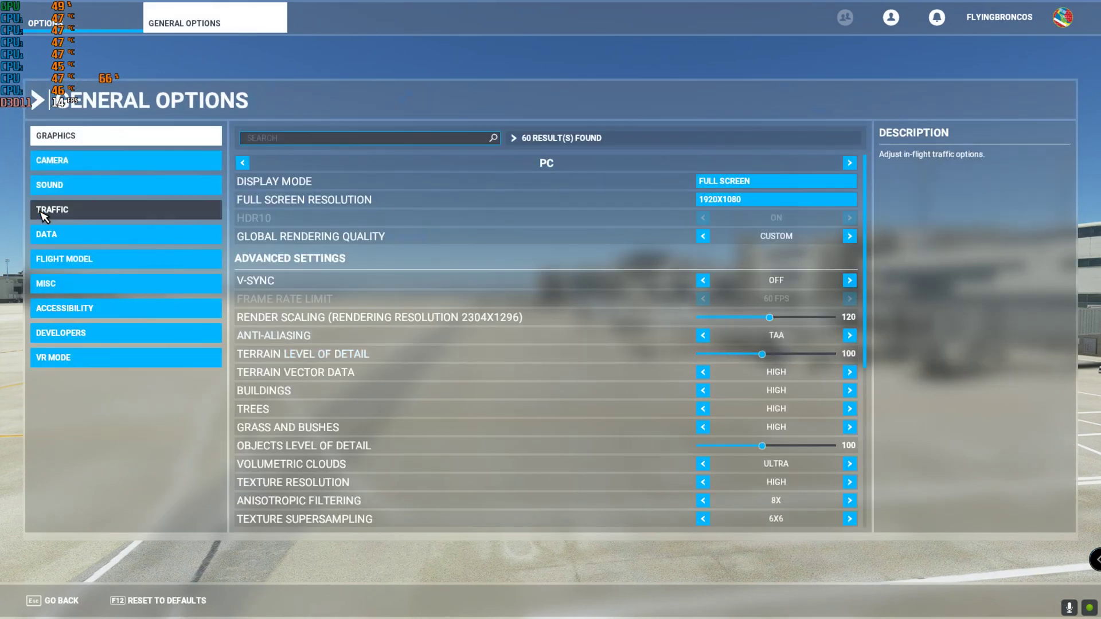
left_click(50, 212)
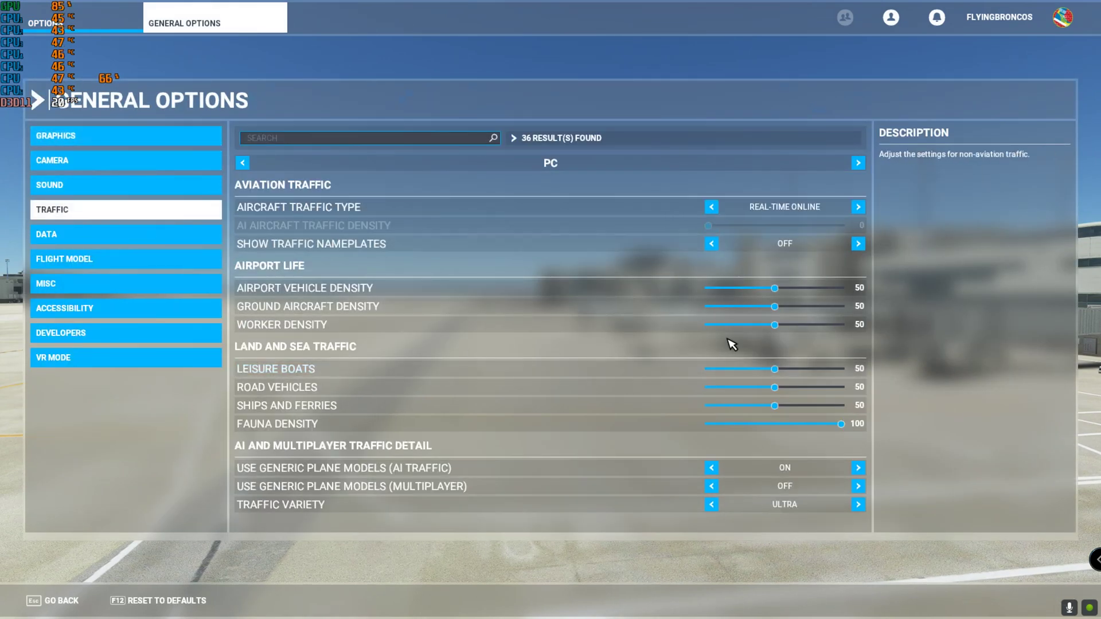
left_click(712, 208)
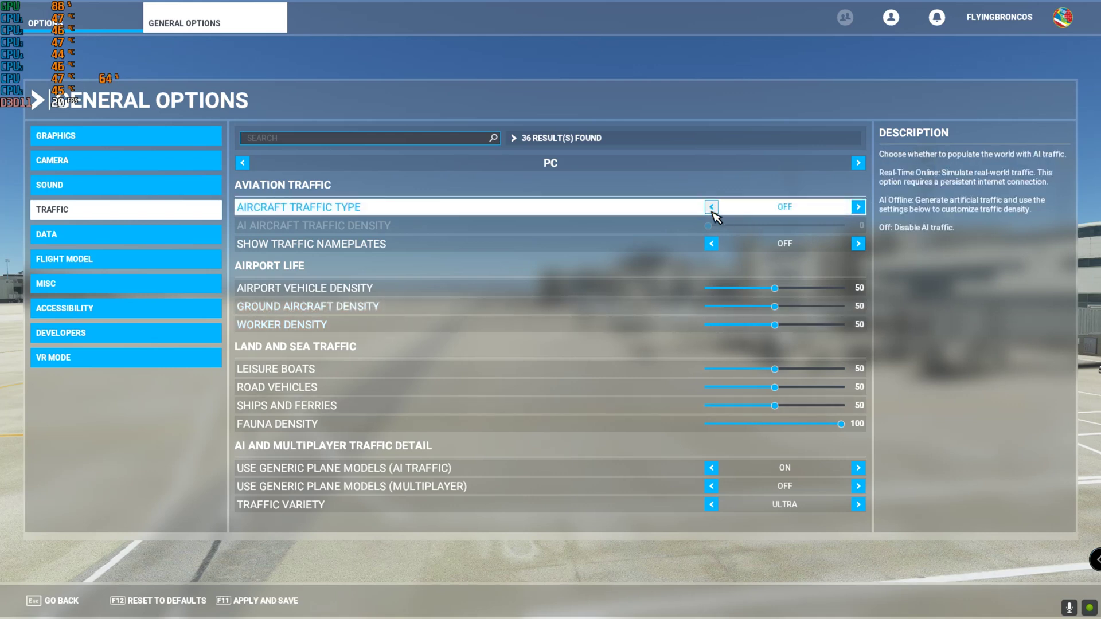
key("F11")
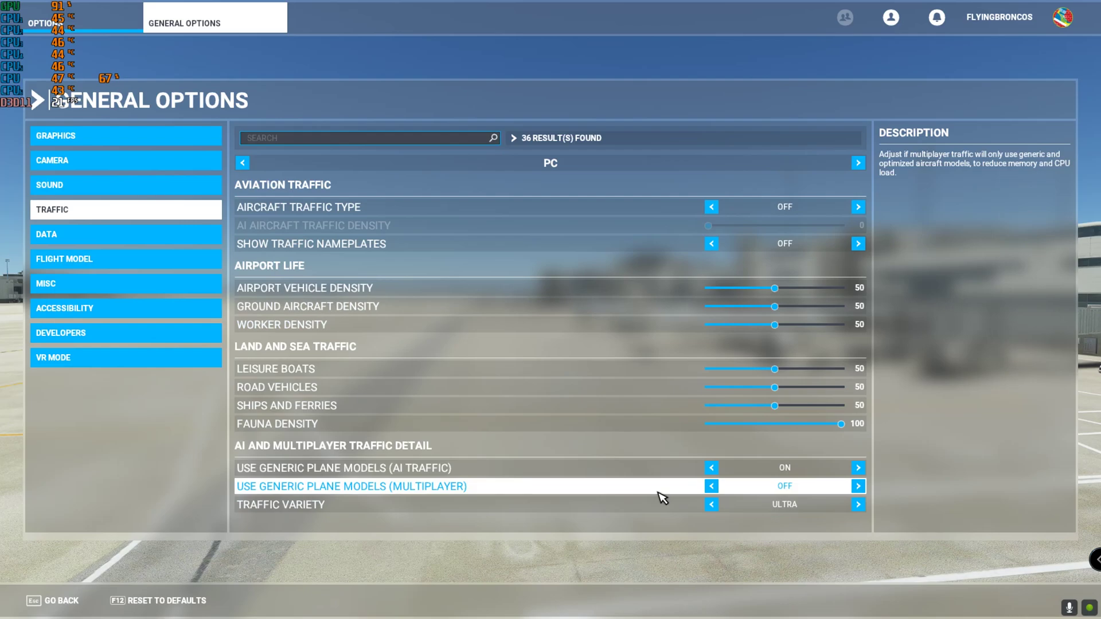
Leave the options to look at the airport apron around the aircraft, and bring the options overview back up.
key("Escape")
key("Escape")
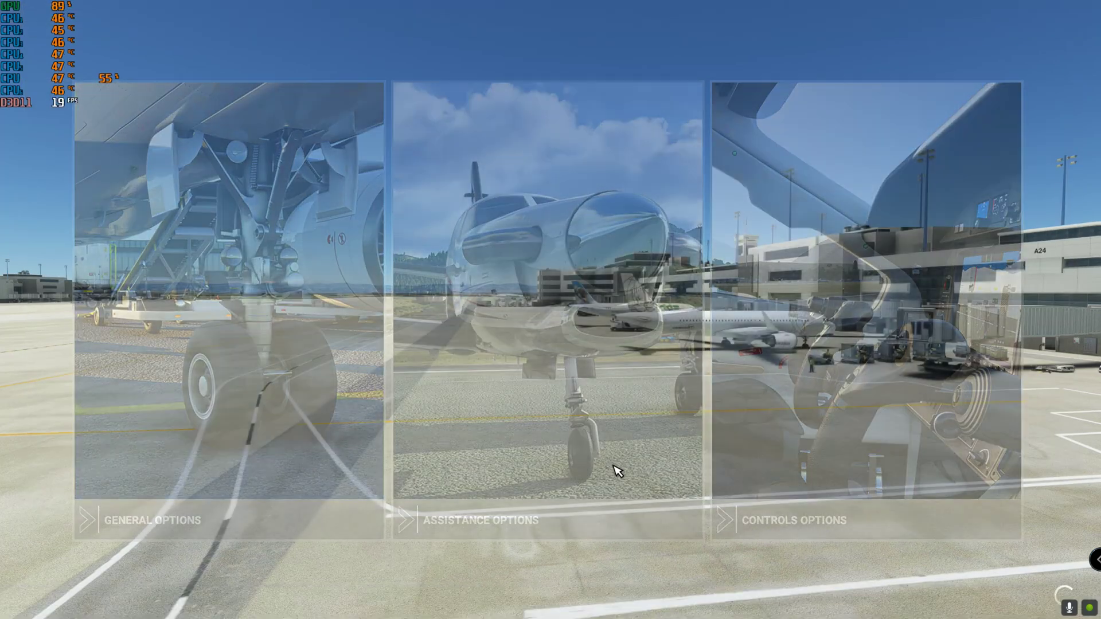
key("Escape")
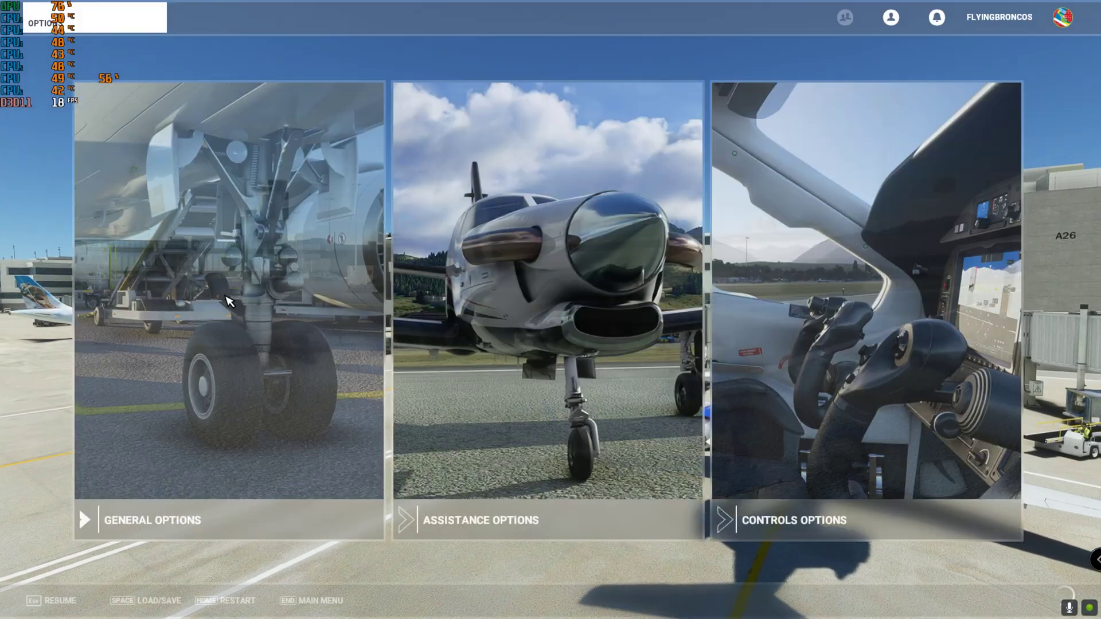
In the traffic options, set Traffic Variety to High and Fauna Density to 20.
left_click(245, 344)
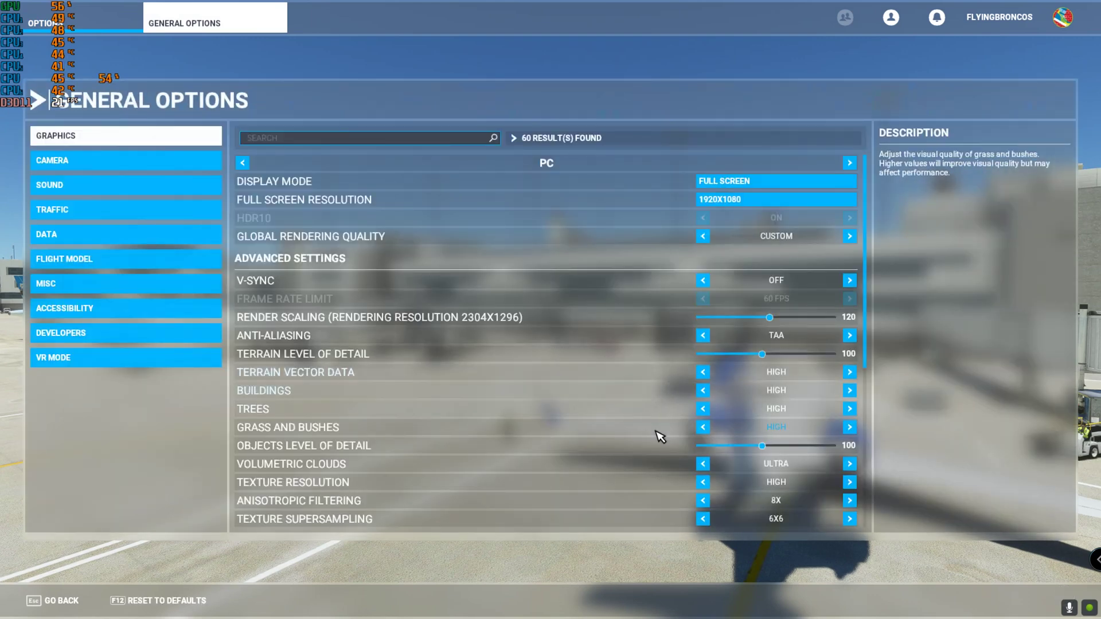
scroll(660, 437, "down", 3)
left_click(103, 210)
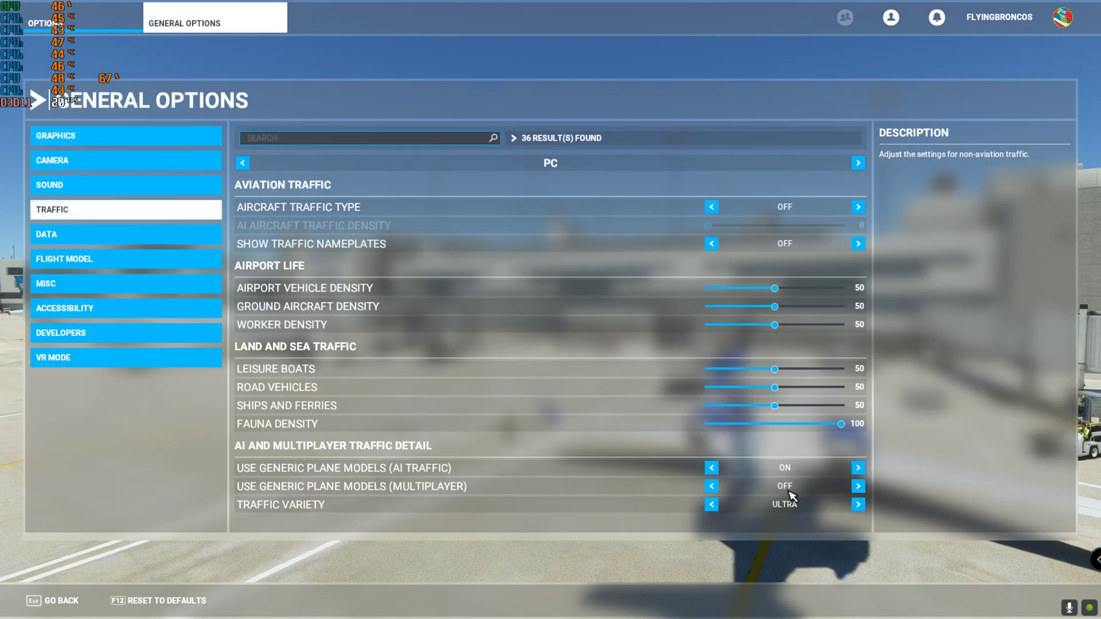
left_click(718, 512)
left_click_drag(801, 429, 737, 431)
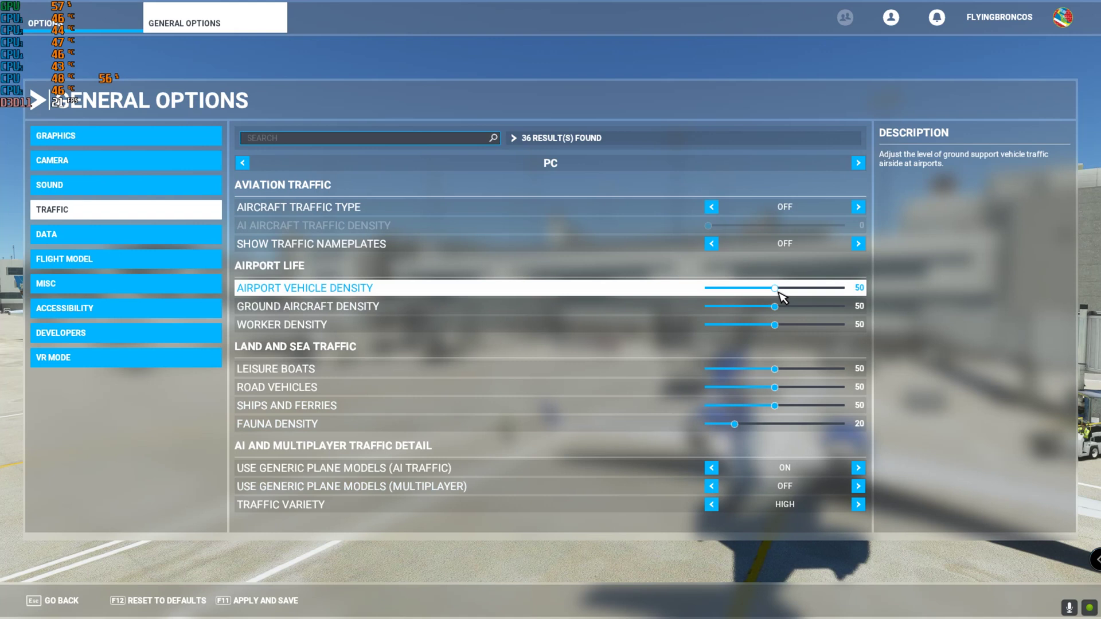
Set Airport Vehicle Density to 20, Ground Aircraft Density to 0, and Worker Density to 20.
left_click_drag(780, 295, 745, 298)
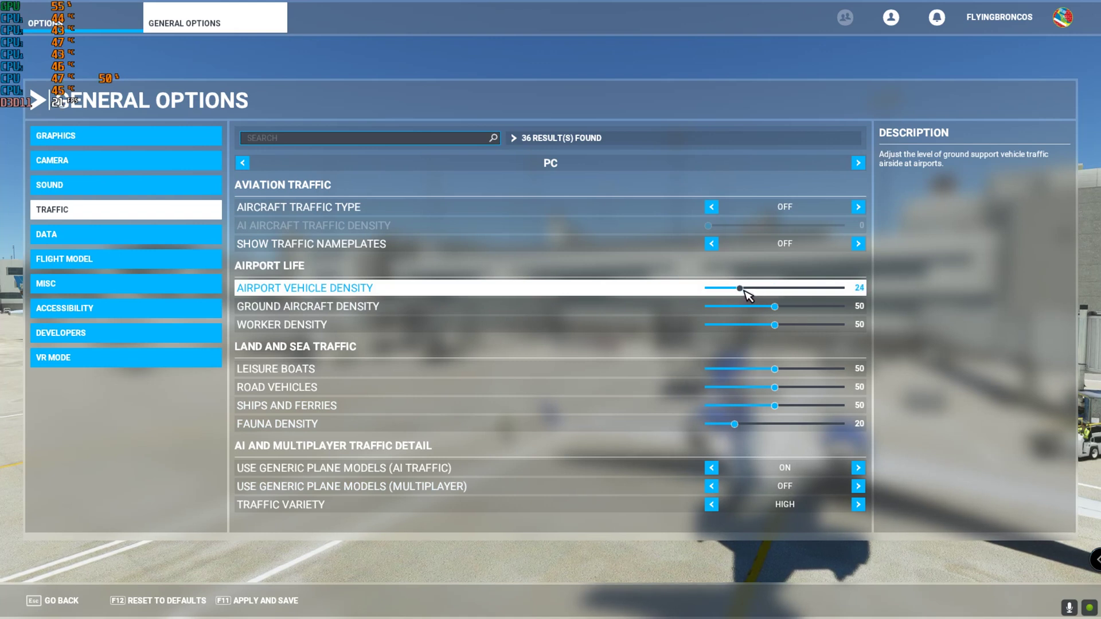
left_click_drag(743, 294, 633, 315)
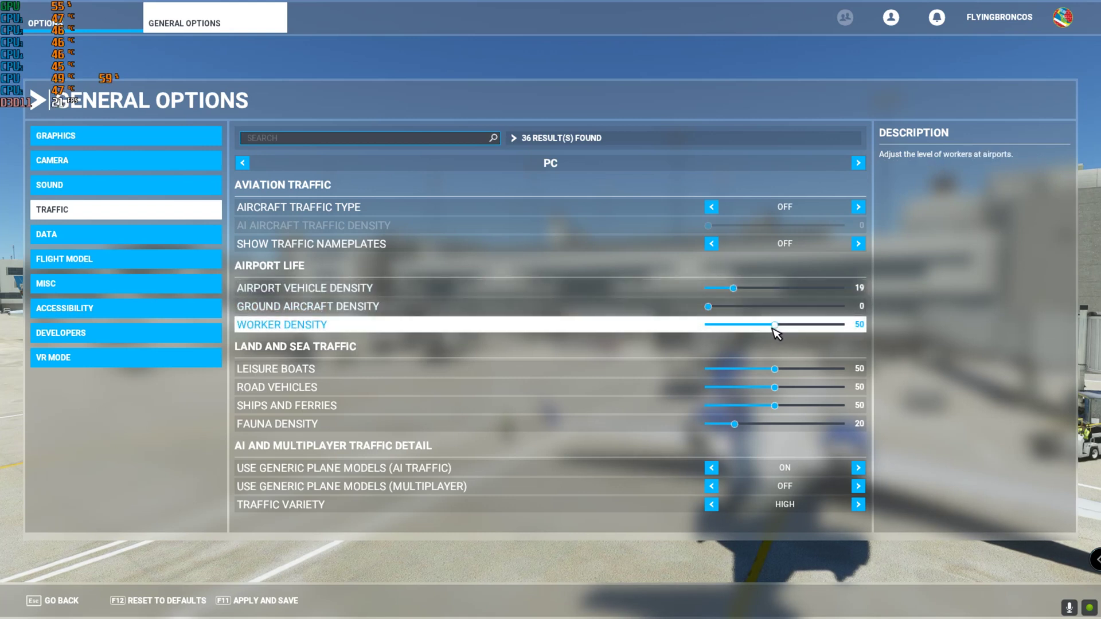
left_click_drag(775, 327, 738, 313)
left_click_drag(737, 290, 740, 291)
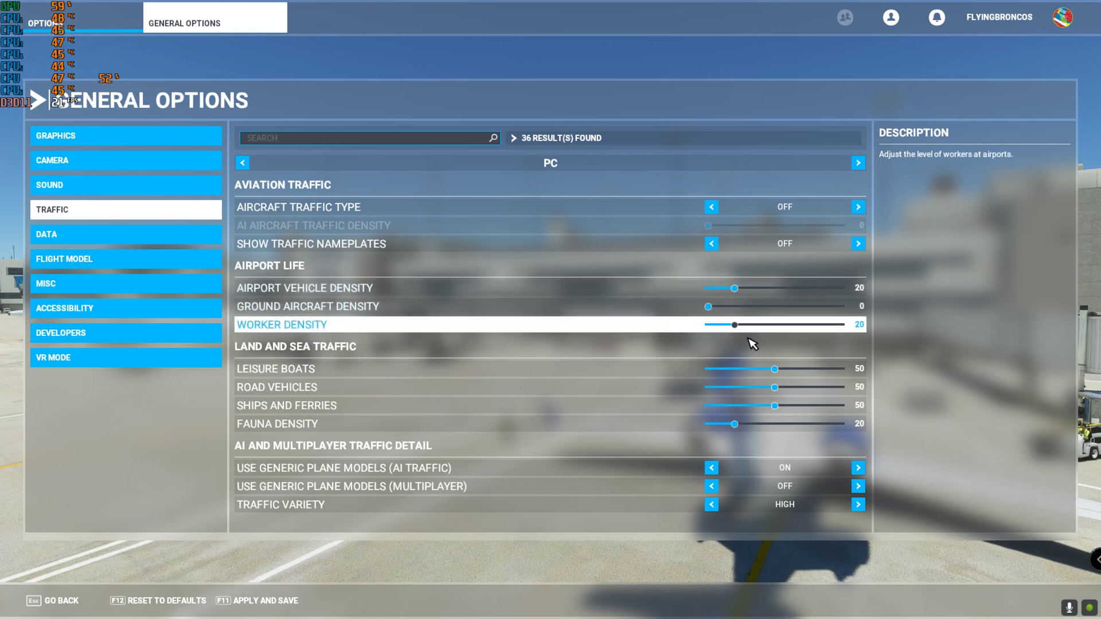
Set Leisure Boats to 20, Road Vehicles to 30, and Ships and Ferries to 20, and save the traffic options.
left_click_drag(775, 370, 757, 376)
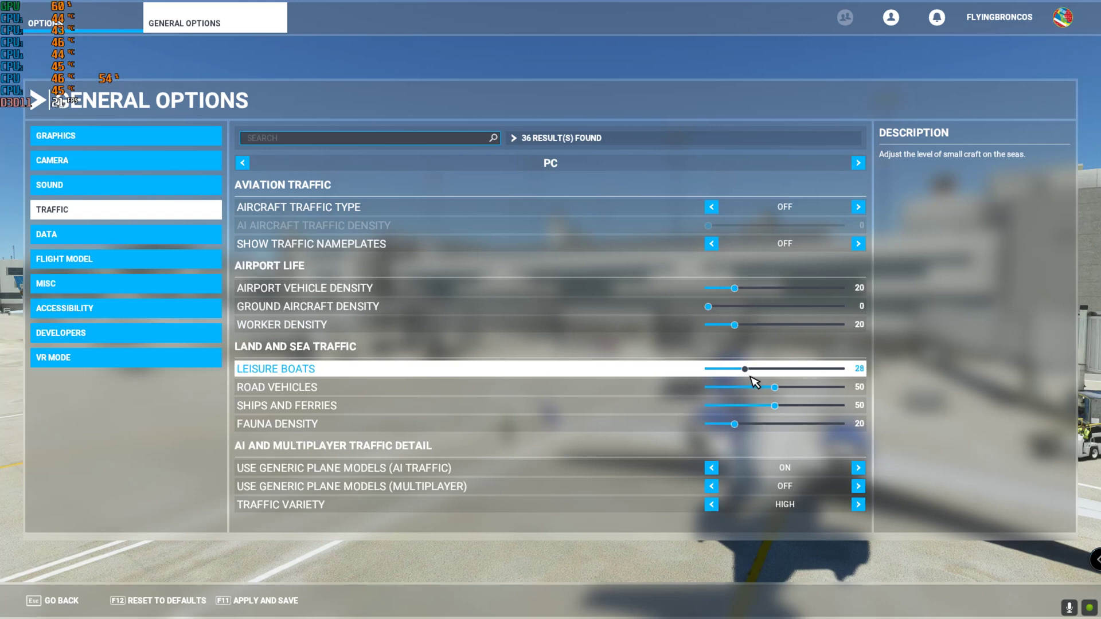
left_click_drag(777, 389, 737, 373)
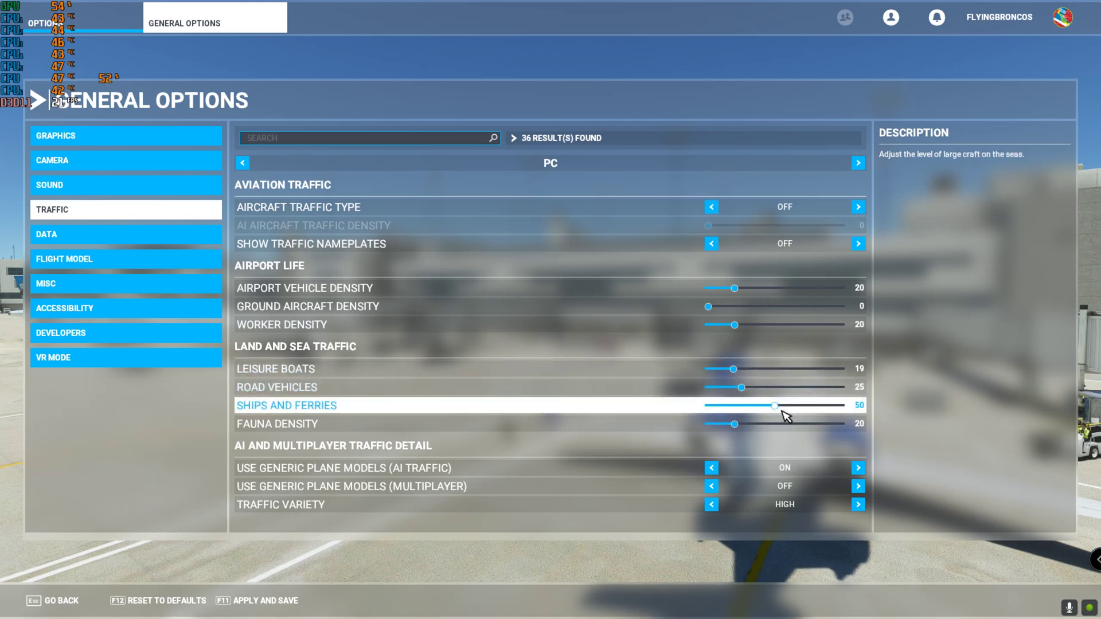
left_click_drag(758, 409, 735, 407)
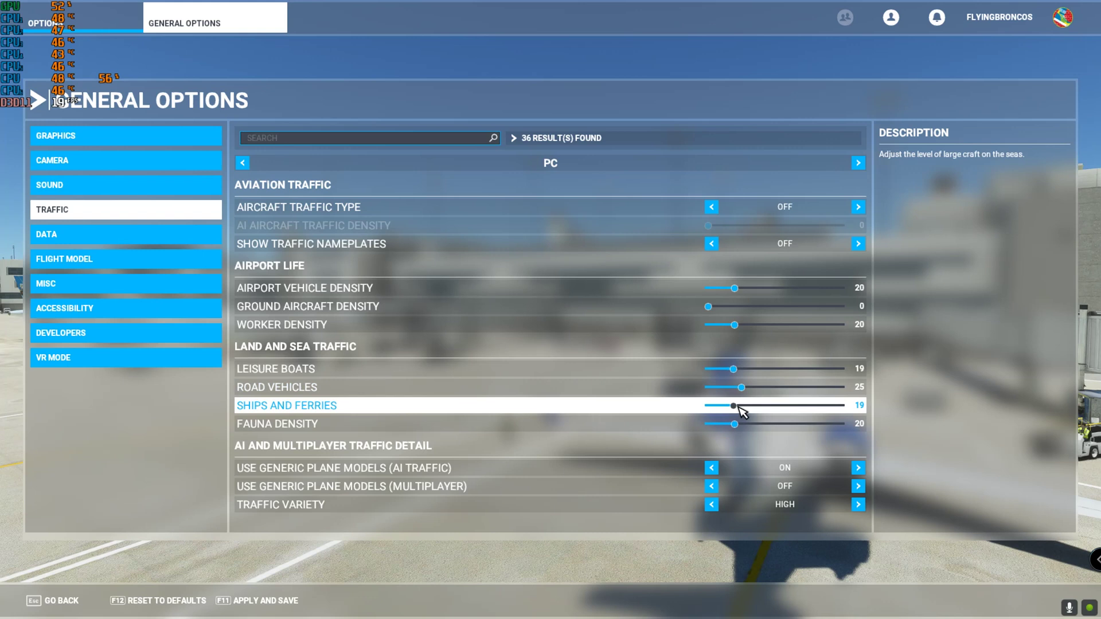
left_click_drag(739, 374, 741, 374)
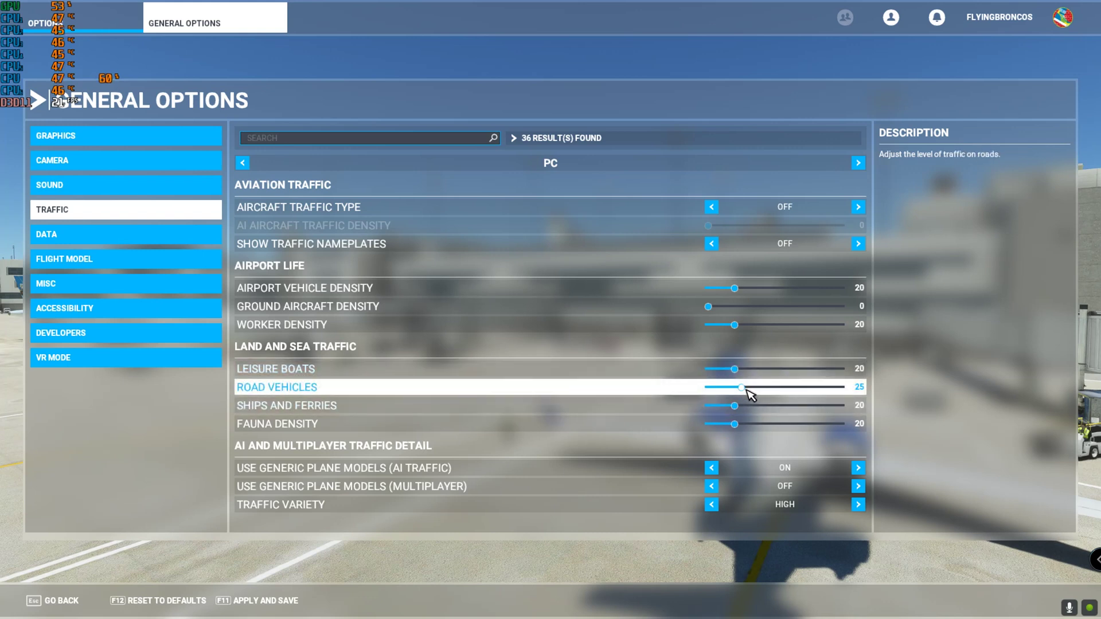
left_click_drag(756, 391, 752, 390)
left_click_drag(755, 390, 756, 389)
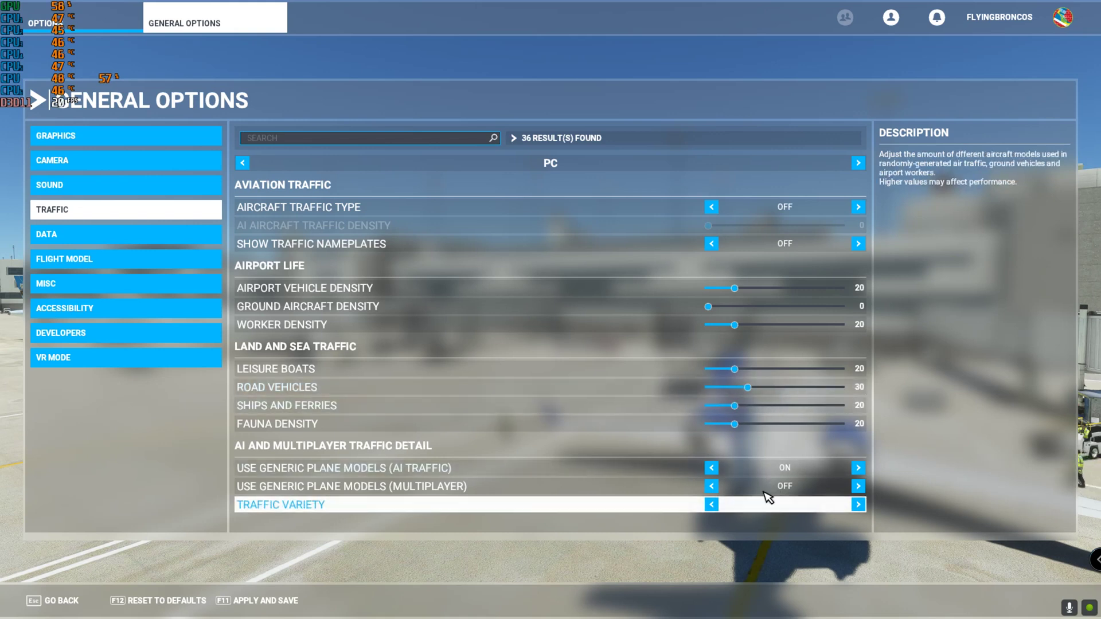
left_click(281, 603)
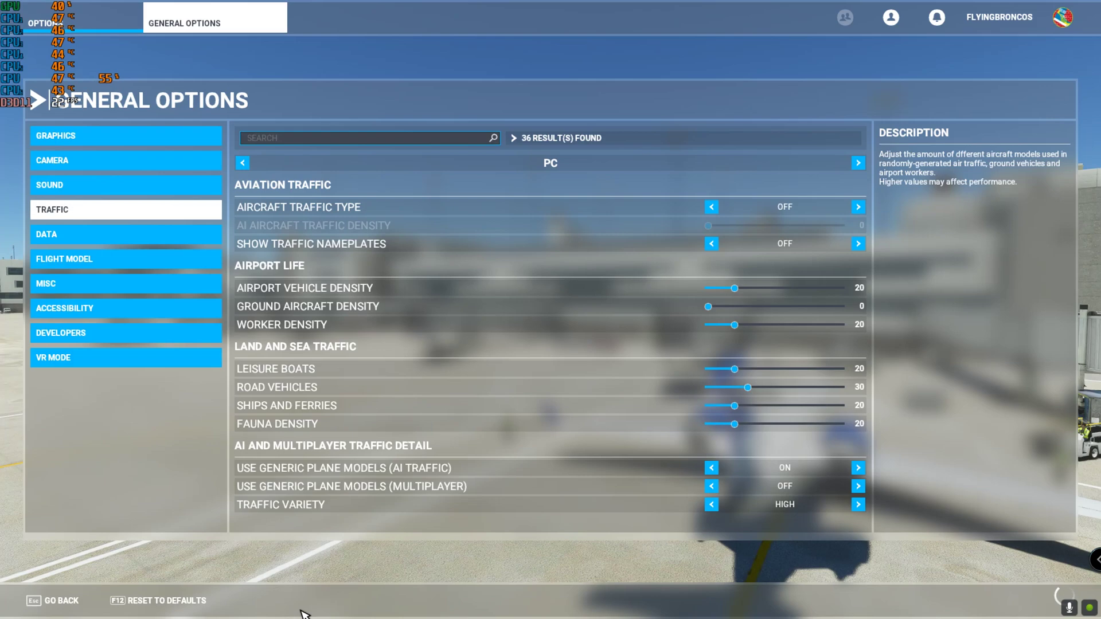
Return to the flight and examine the parked aircraft and apron from several outside angles to judge traffic and frame rate.
key("Escape")
key("Escape")
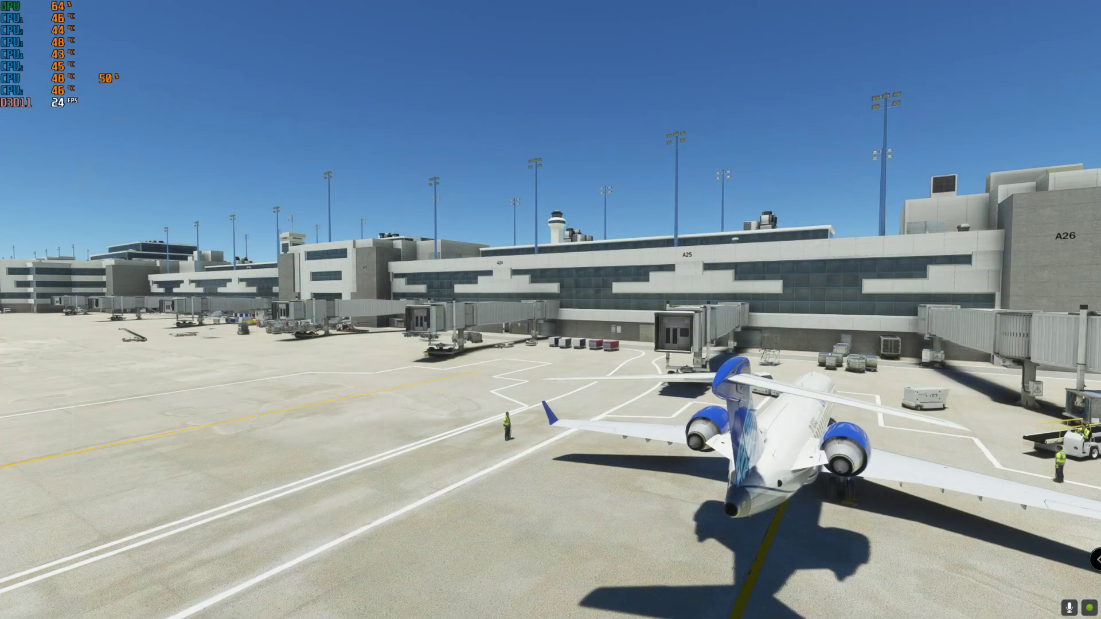
key("Left")
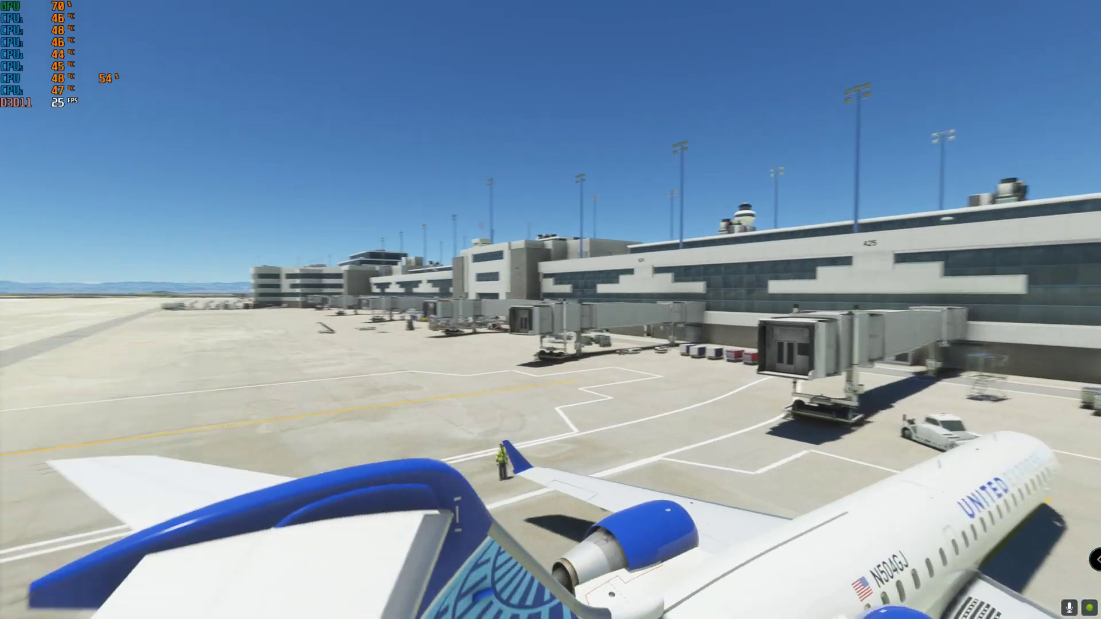
key("Right")
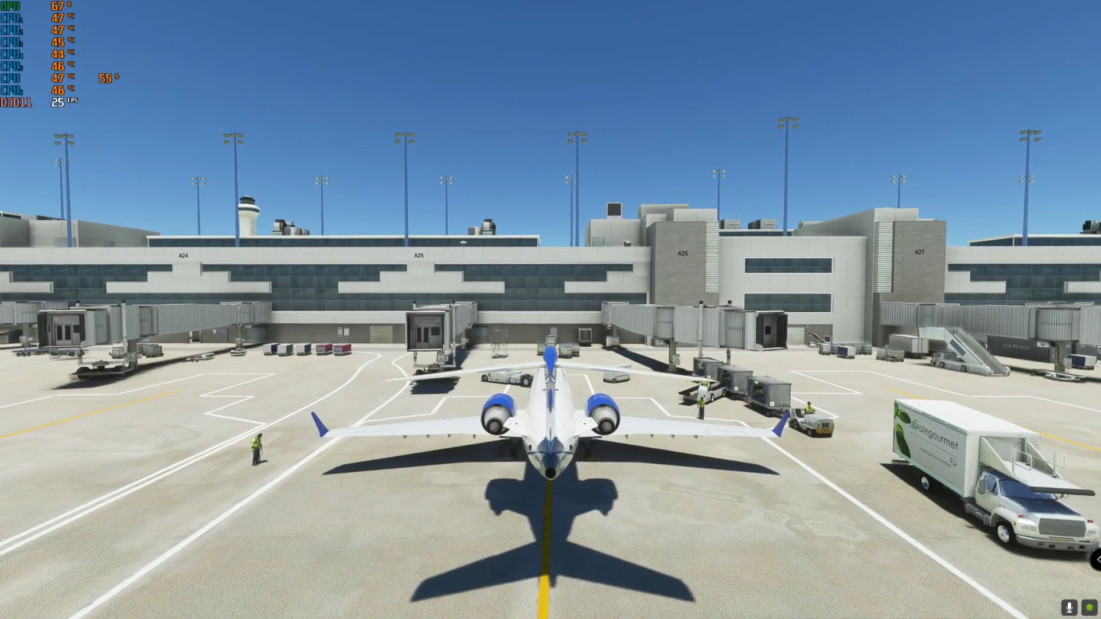
Switch to the cockpit and look around the panels, seats, and side windows to judge smoothness, ending on the default pilot view.
key("End")
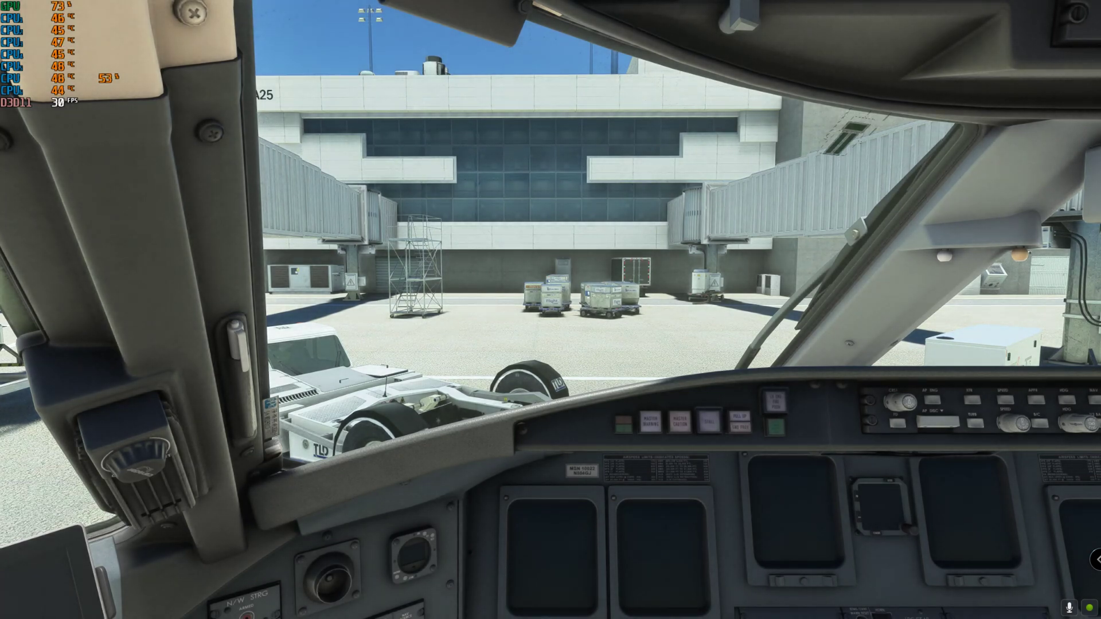
key("shift+Left")
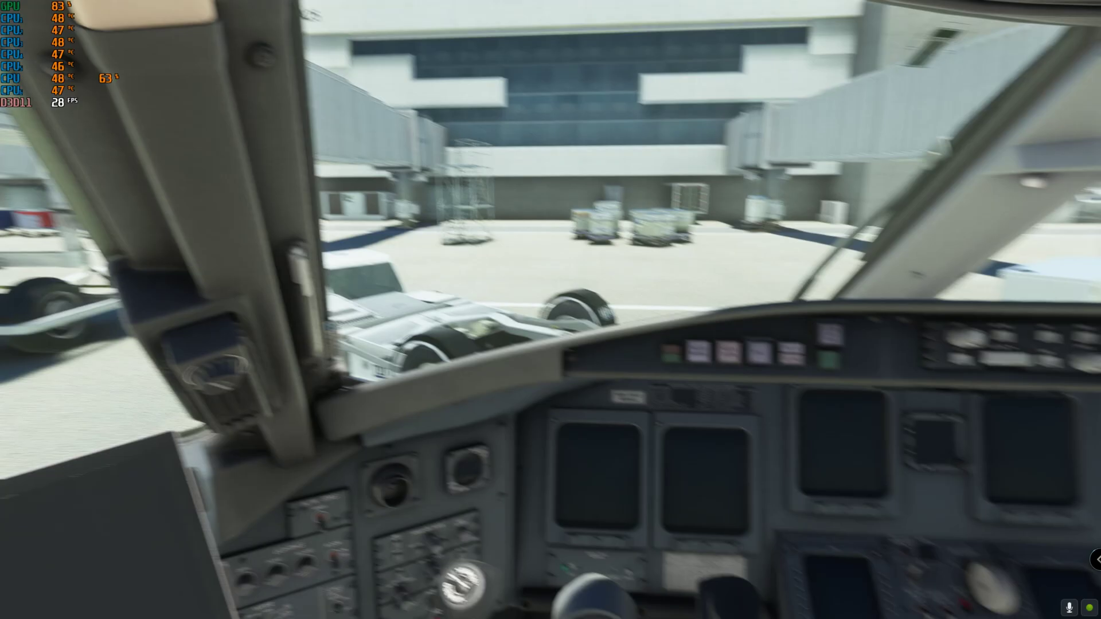
key("shift+Right")
key("shift+Left")
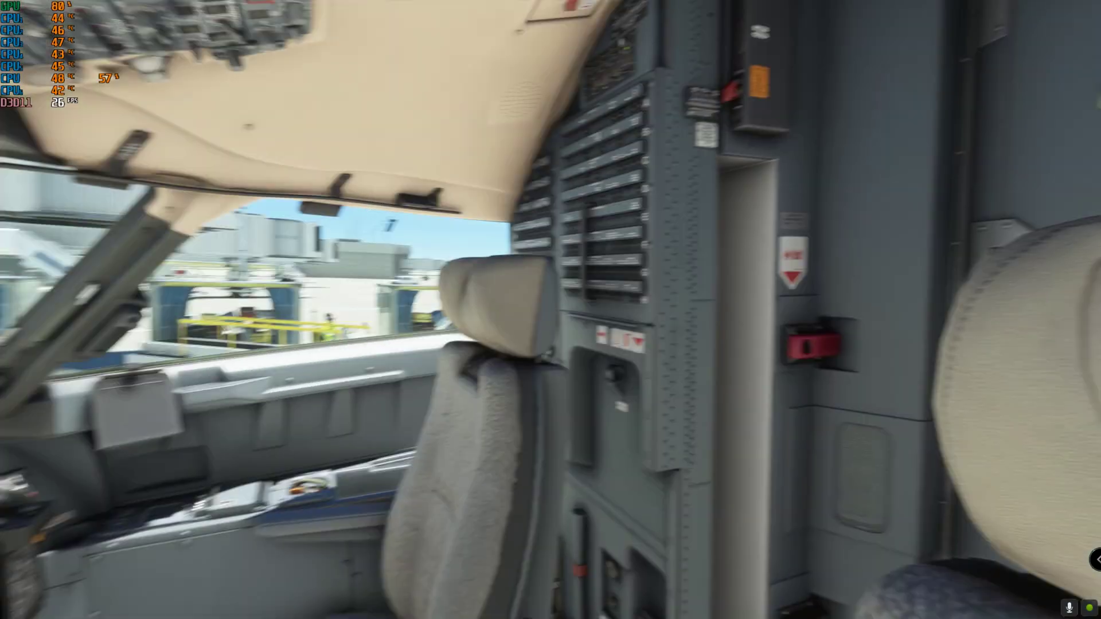
key("shift+Right")
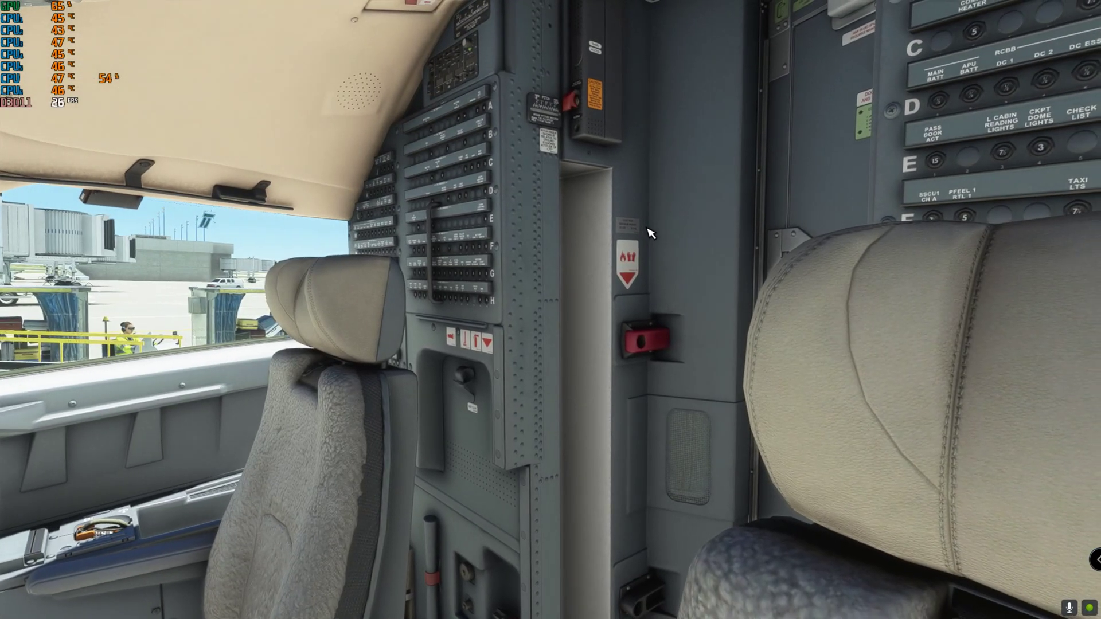
key("Up")
key("Left")
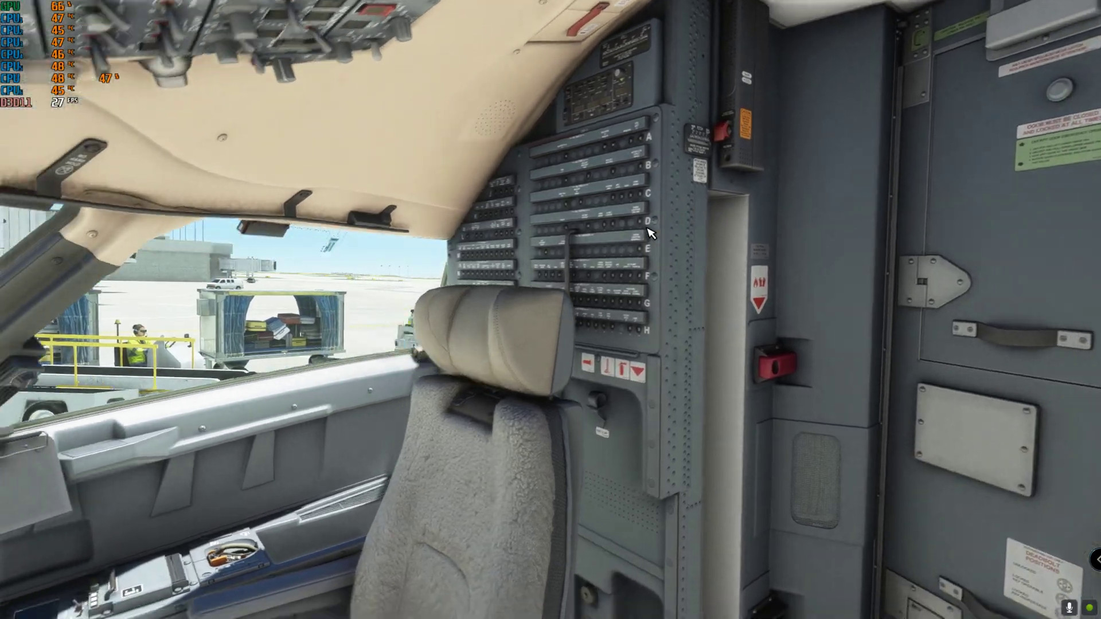
key("shift+Left")
key("shift+Left")
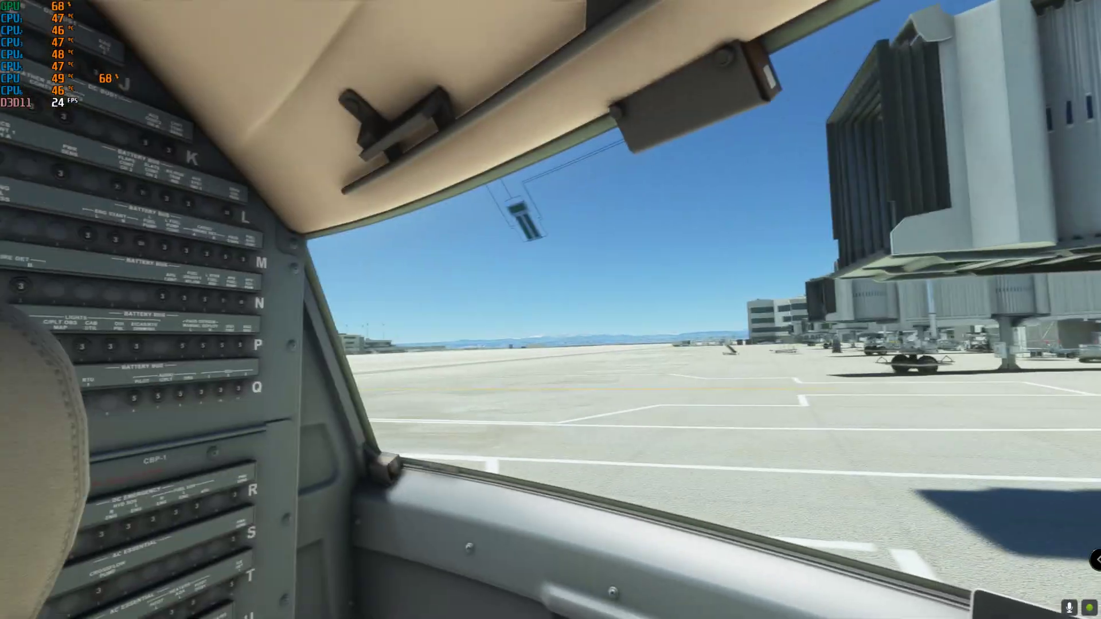
key("shift+Left")
key("shift+Right")
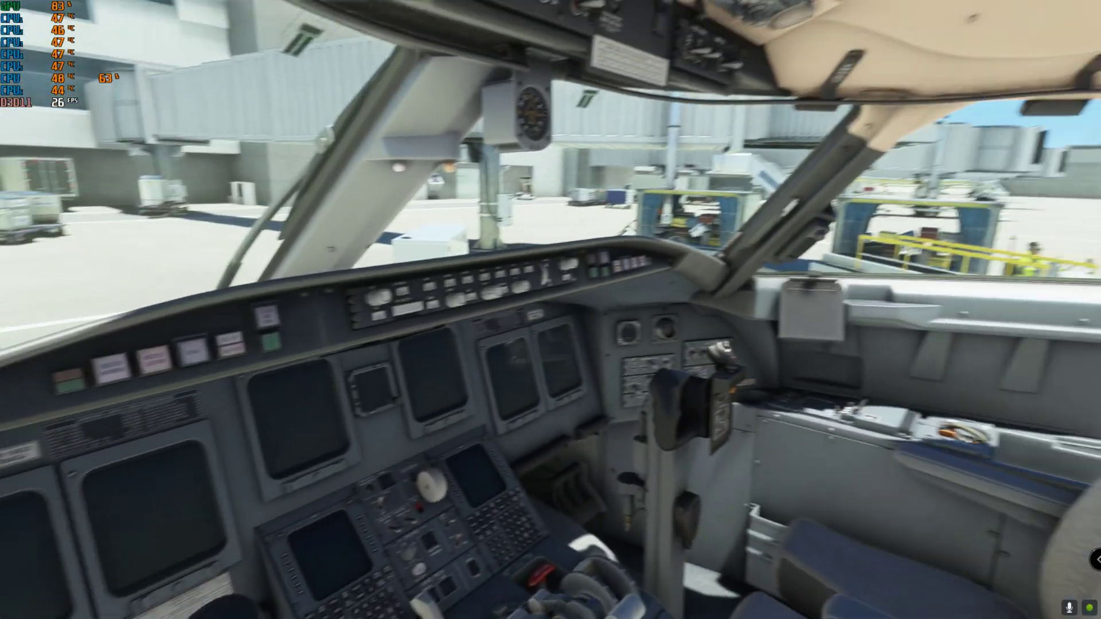
key("ctrl+space")
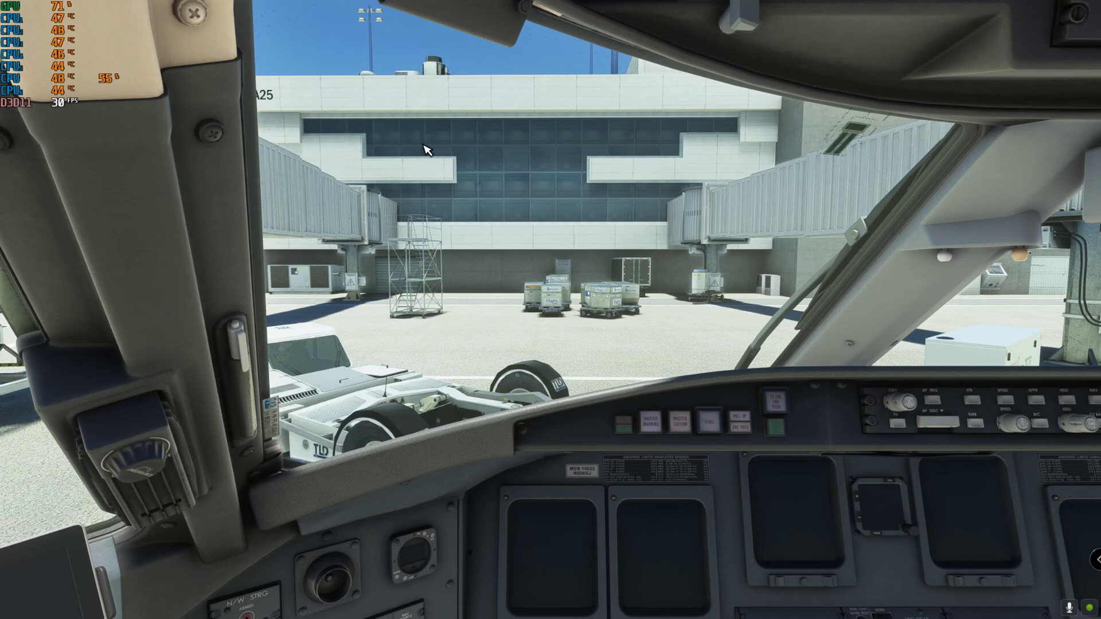
Open the Data section of the general options and set Rolling Cache to On.
key("Escape")
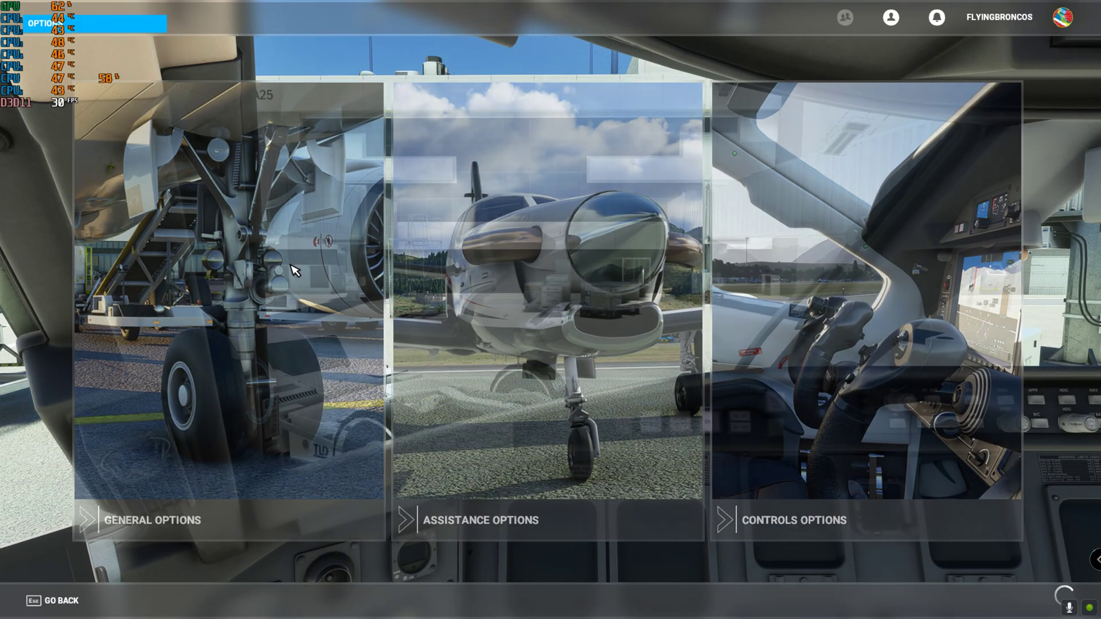
left_click(296, 270)
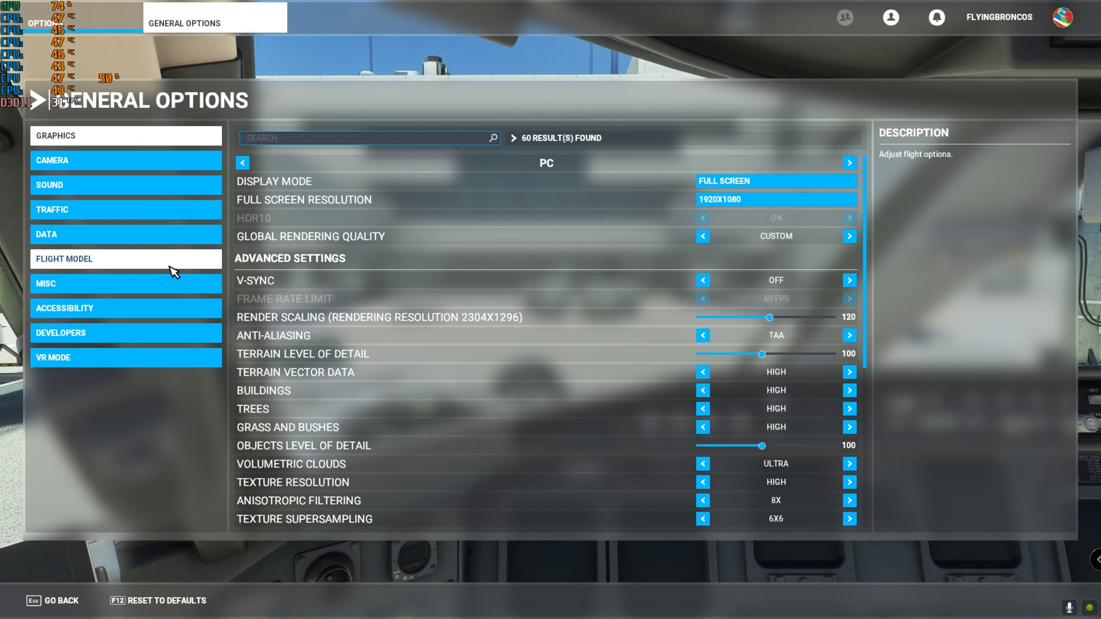
left_click(107, 234)
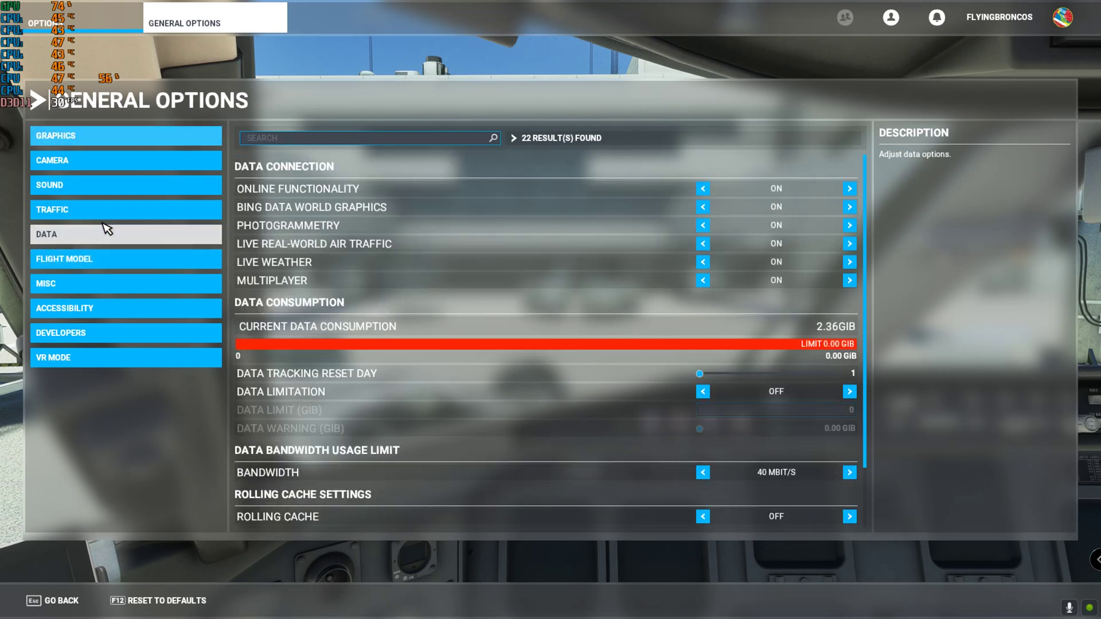
left_click(100, 215)
left_click(92, 232)
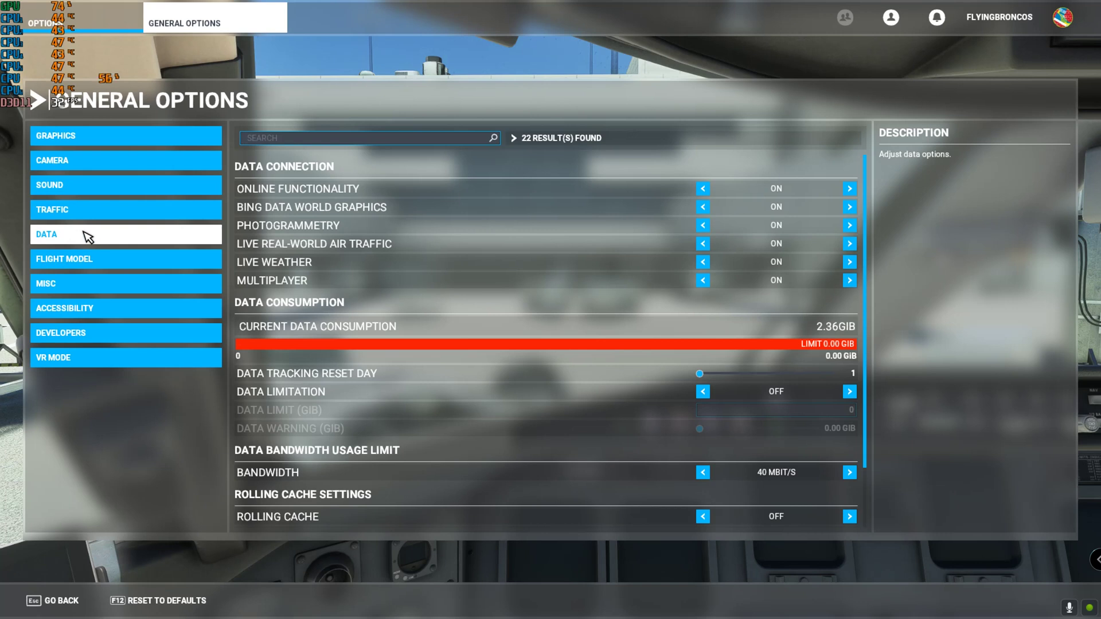
left_click(132, 136)
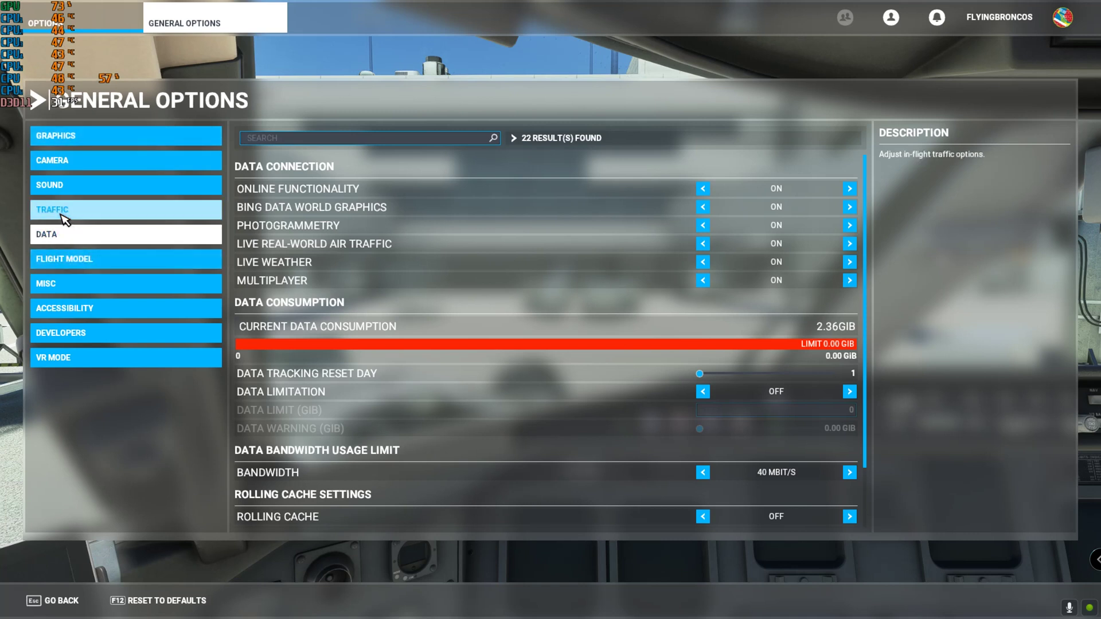
scroll(596, 410, "down", 2)
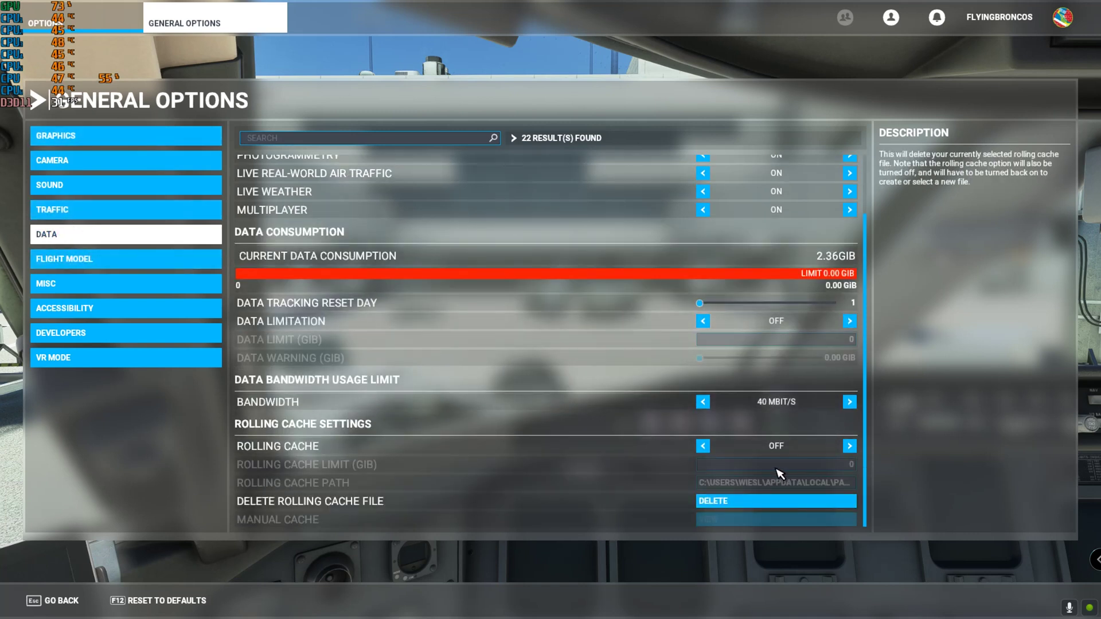
left_click(849, 446)
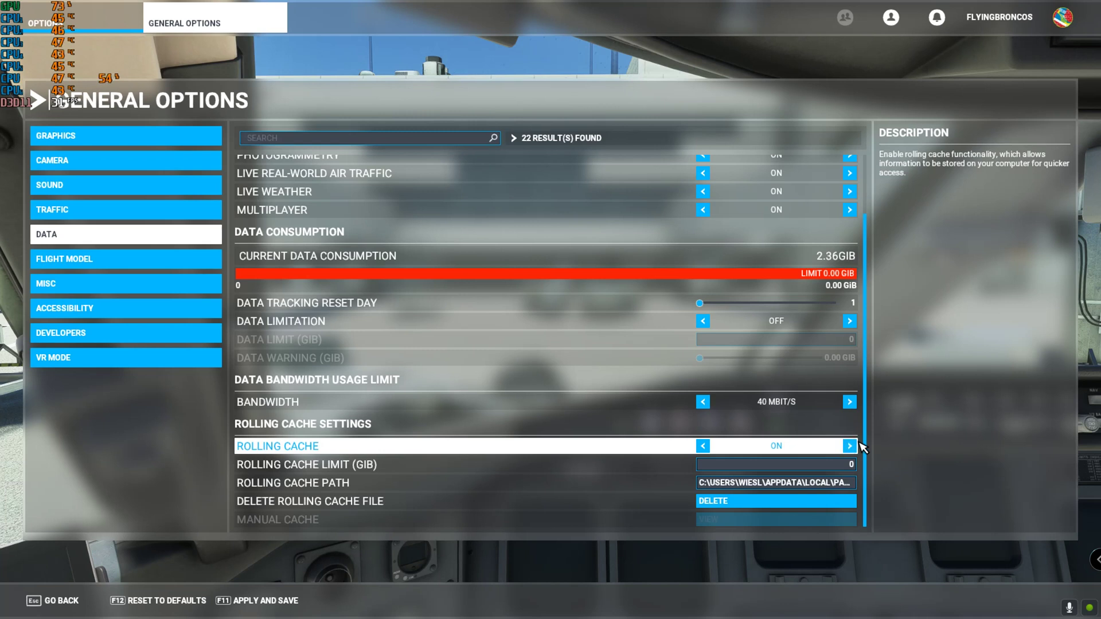